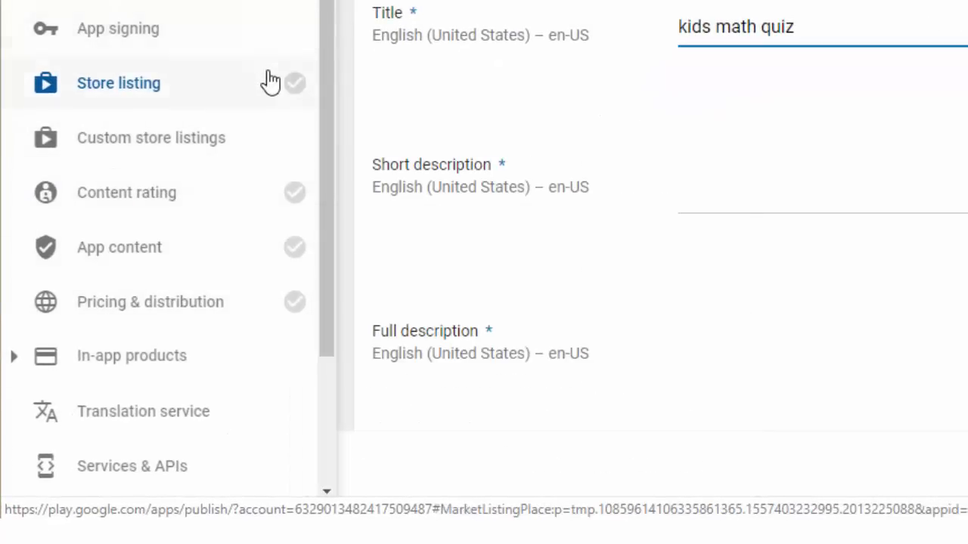
- Open the App content page for the kids math quiz app and review its Target audience and content section
scroll(288, 79, "up", 2)
left_click_drag(331, 75, 335, 124)
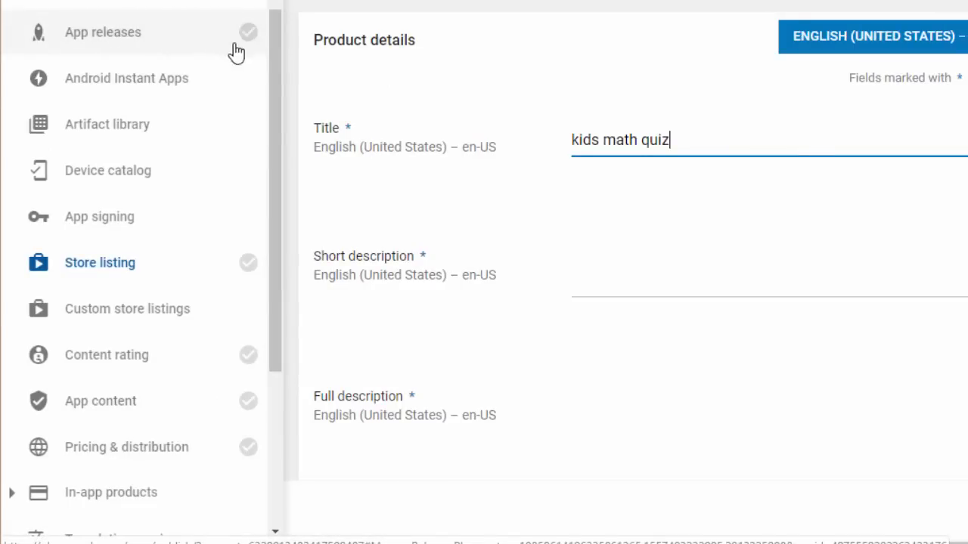
left_click_drag(275, 122, 277, 164)
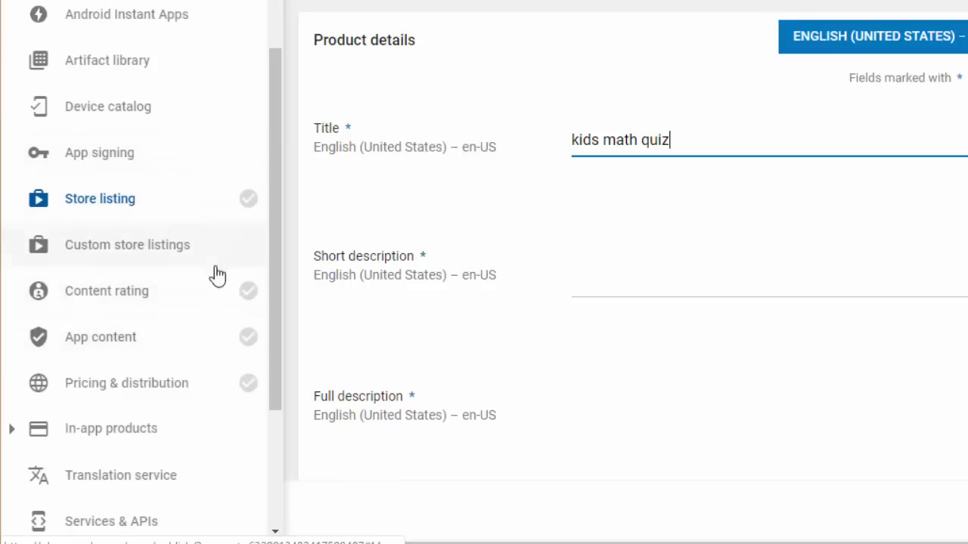
left_click(123, 342)
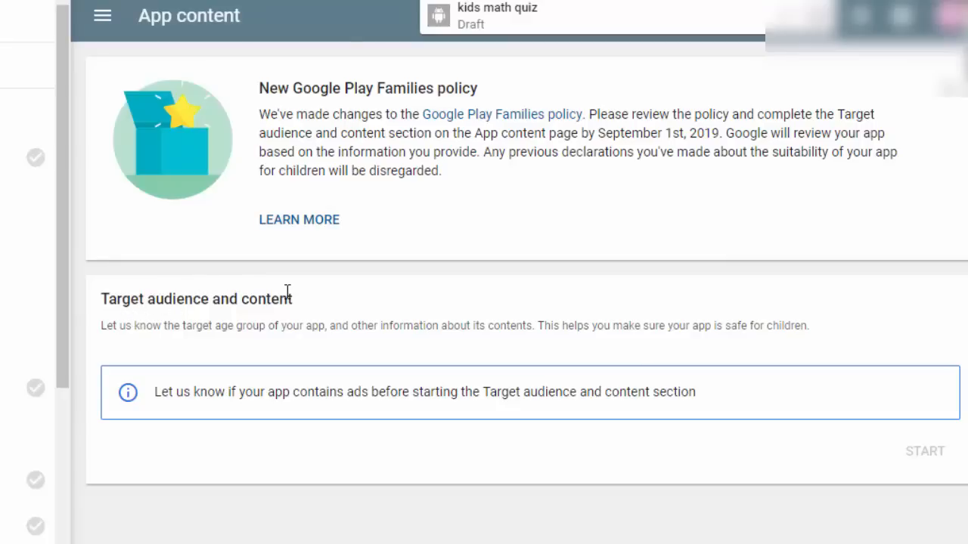
left_click_drag(250, 295, 278, 295)
left_click(113, 294)
left_click_drag(106, 295, 195, 292)
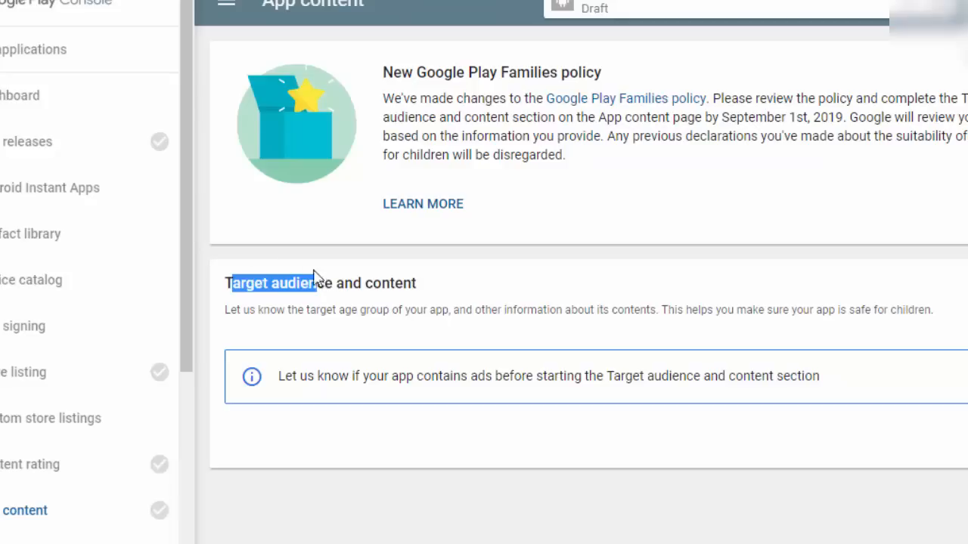
left_click(373, 284)
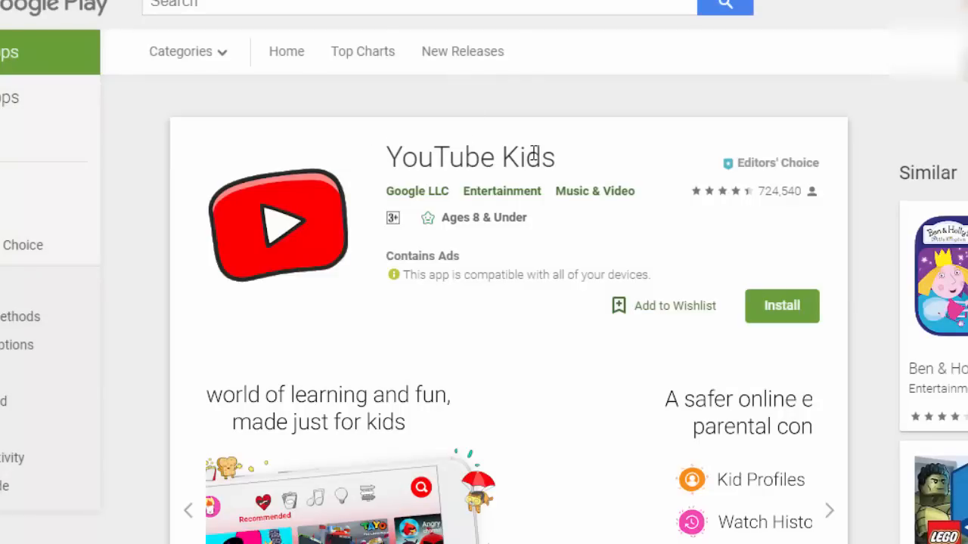
- Examine the YouTube Kids listing on Google Play, including its age label and ads notice
scroll(534, 151, "down", 2)
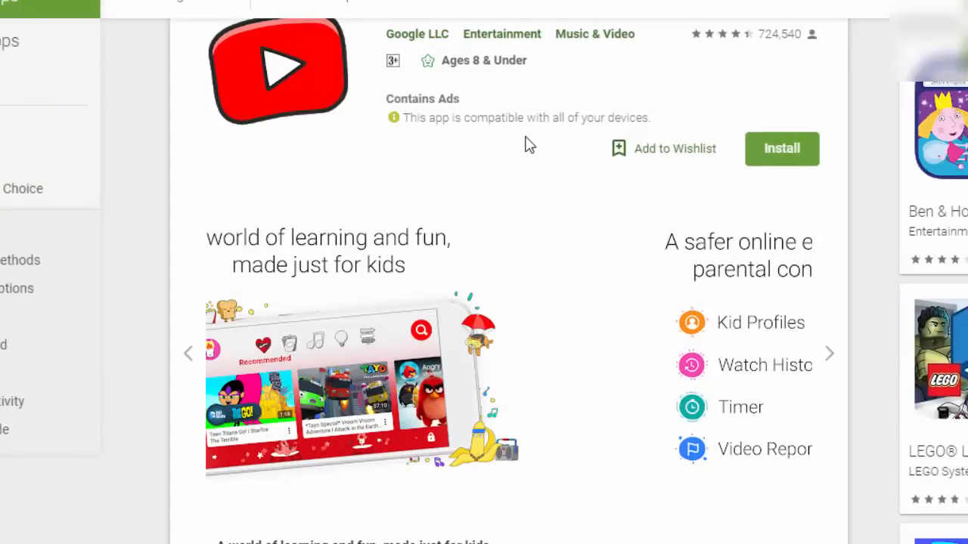
scroll(529, 145, "up", 2)
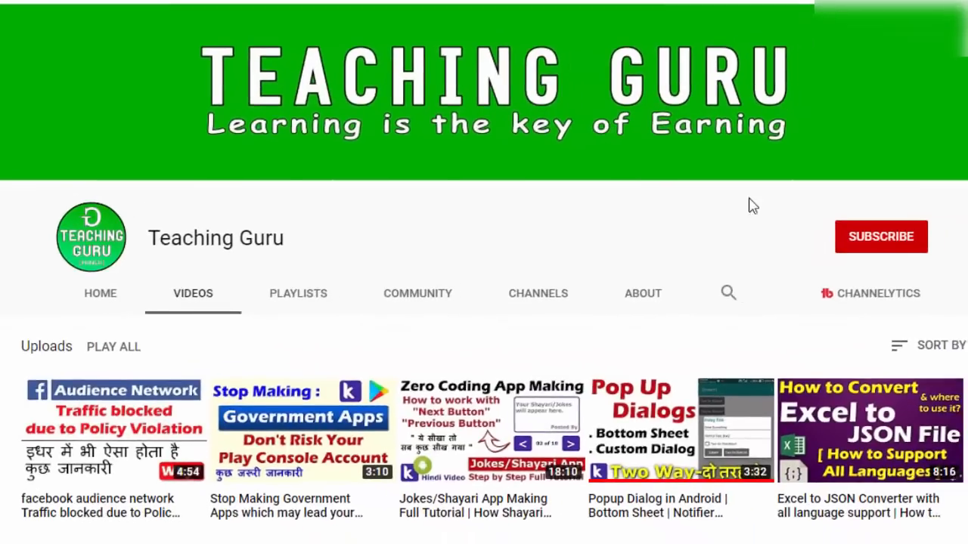
left_click(838, 236)
left_click(904, 236)
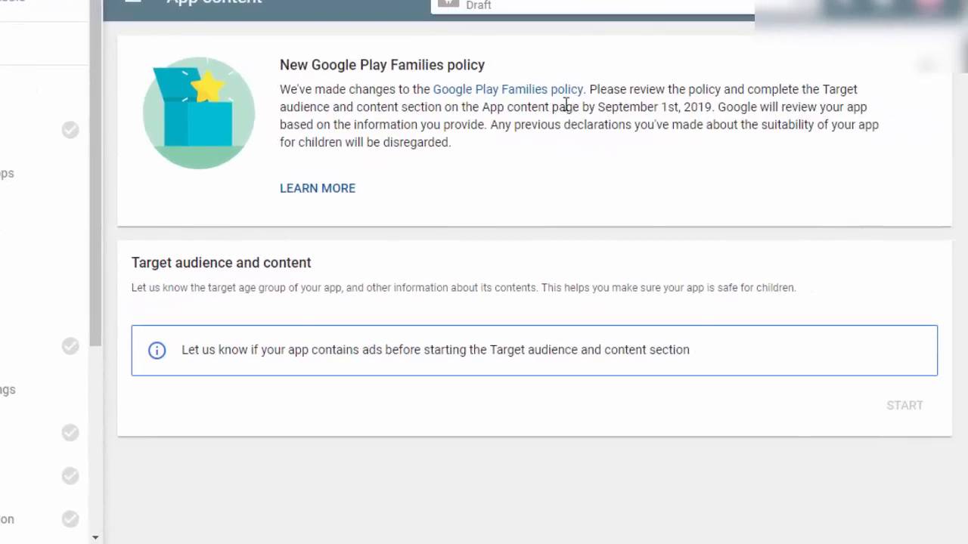
- Check the Families policy deadline and ads prerequisite, and set the application as Free under Pricing & distribution
left_click_drag(532, 107, 711, 104)
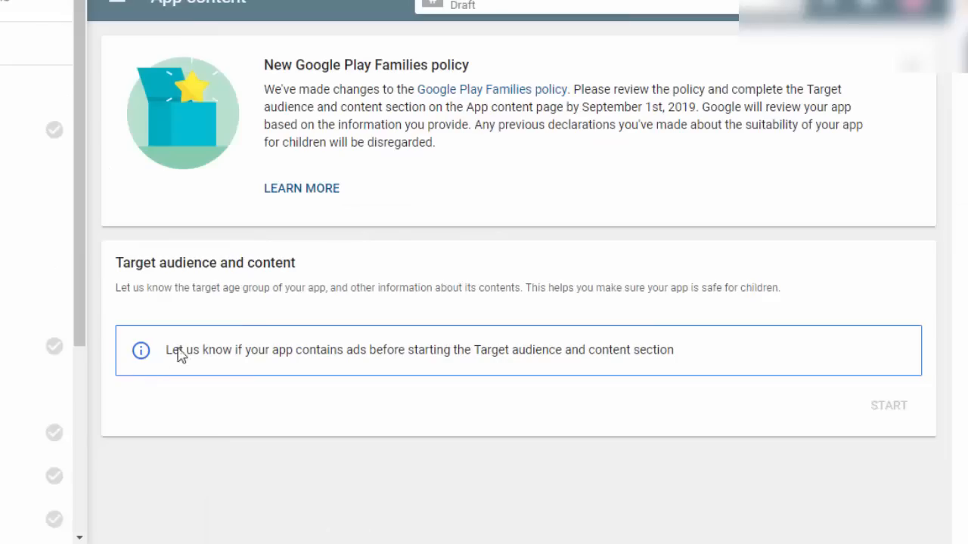
left_click_drag(854, 406, 893, 420)
left_click_drag(271, 351, 375, 346)
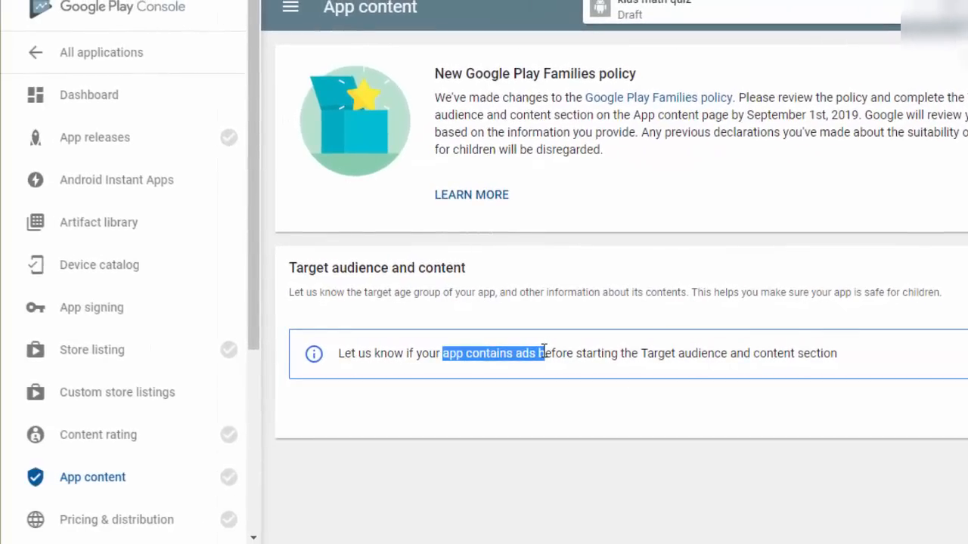
left_click(78, 522)
left_click(602, 259)
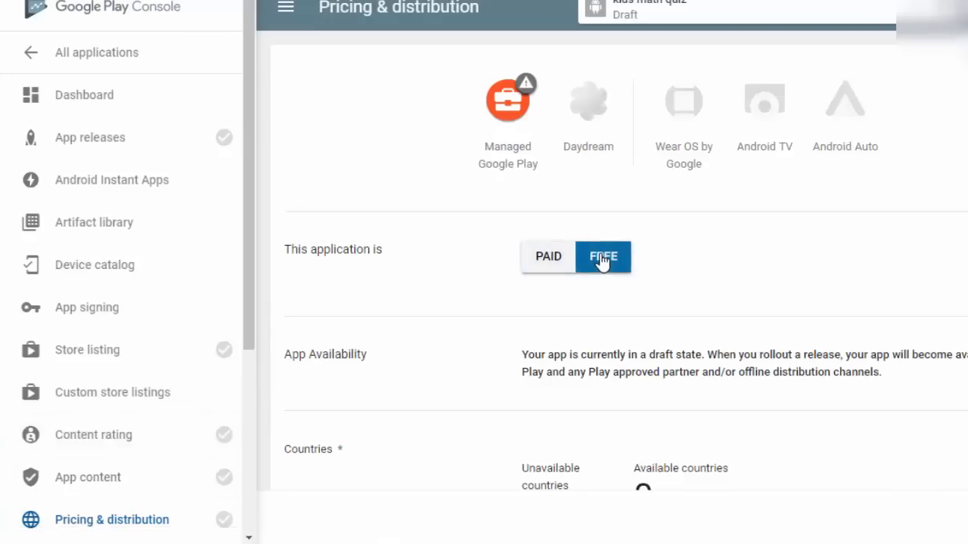
left_click(538, 265)
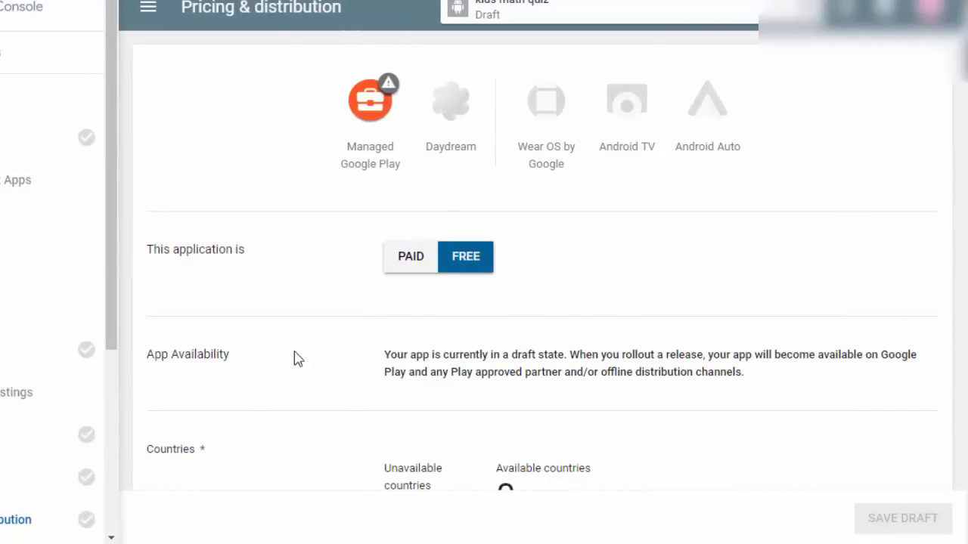
- Make the app available in all listed countries
scroll(276, 356, "down", 5)
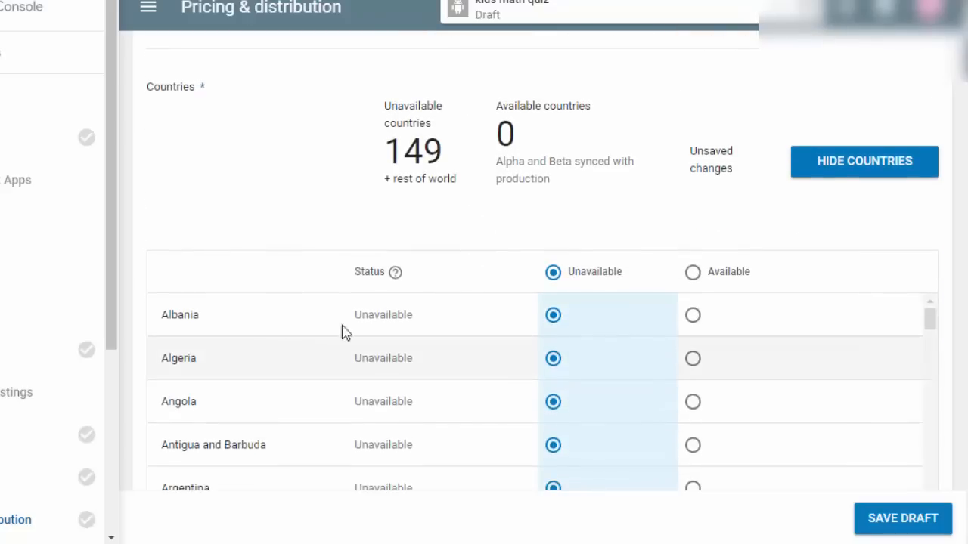
left_click(693, 272)
scroll(199, 320, "down", 10)
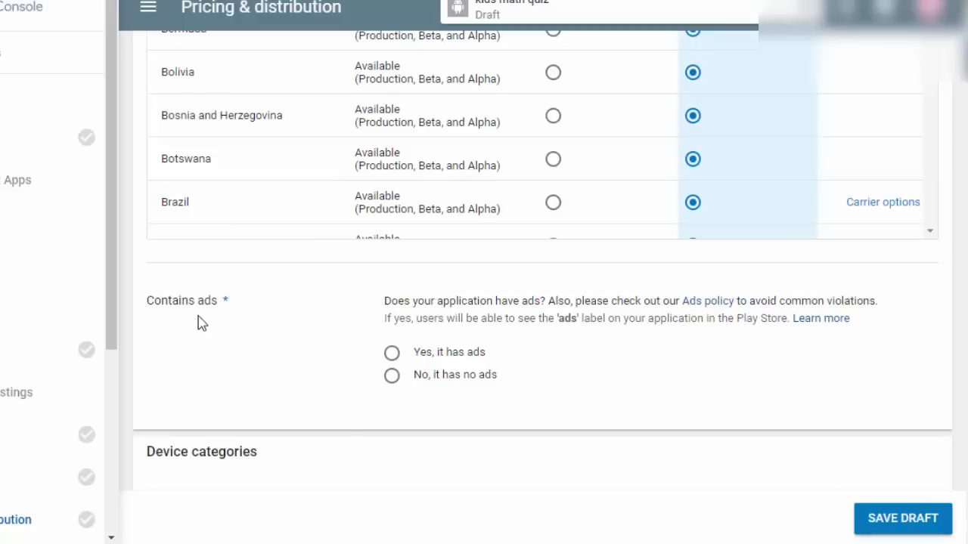
- Declare that the application has ads and save the draft
left_click_drag(182, 307, 219, 306)
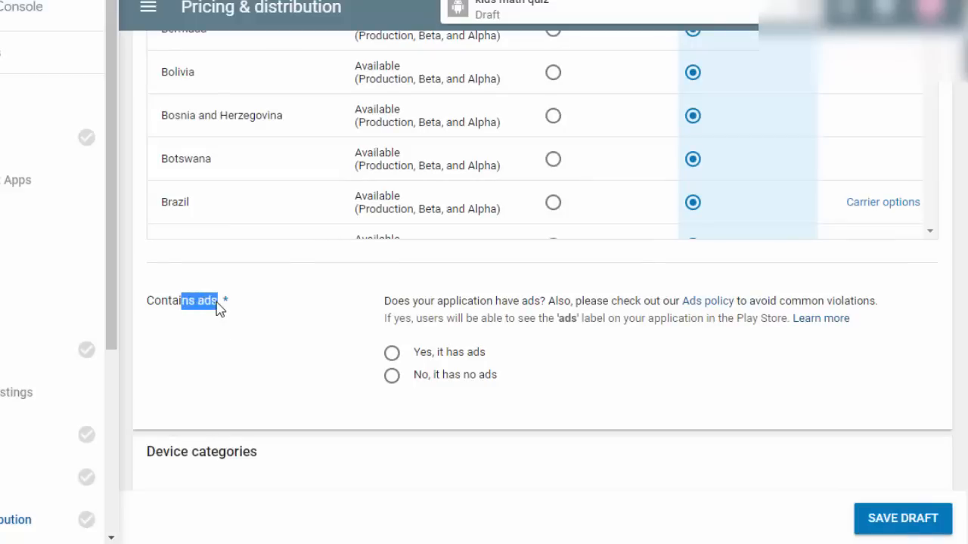
left_click(396, 357)
left_click(863, 525)
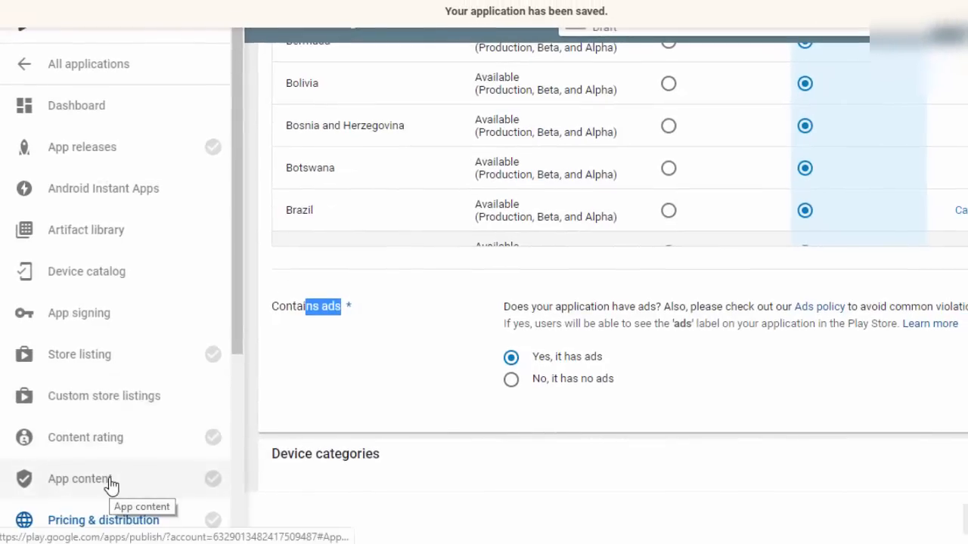
- Start the Target audience and content questionnaire on the App content page and read its age-group and privacy policy notices
left_click(110, 482)
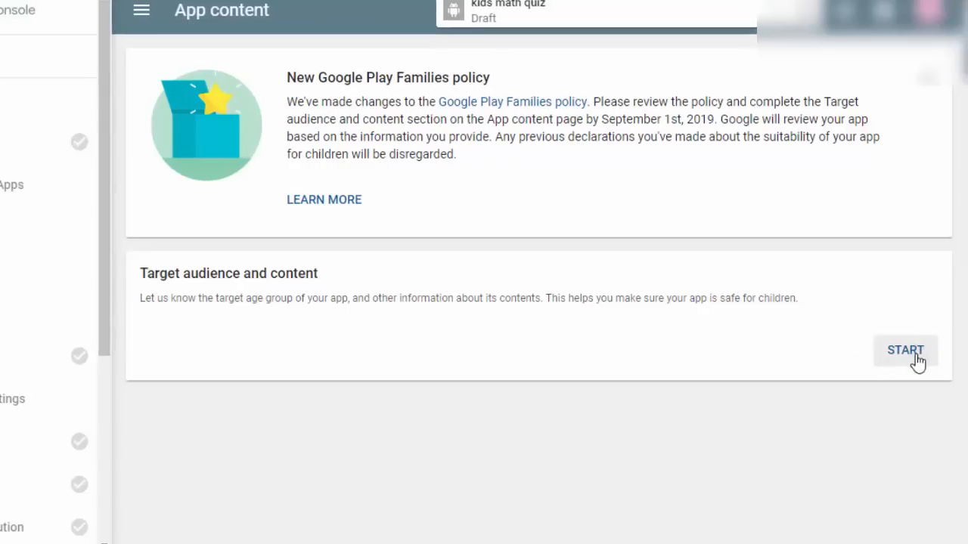
left_click(911, 355)
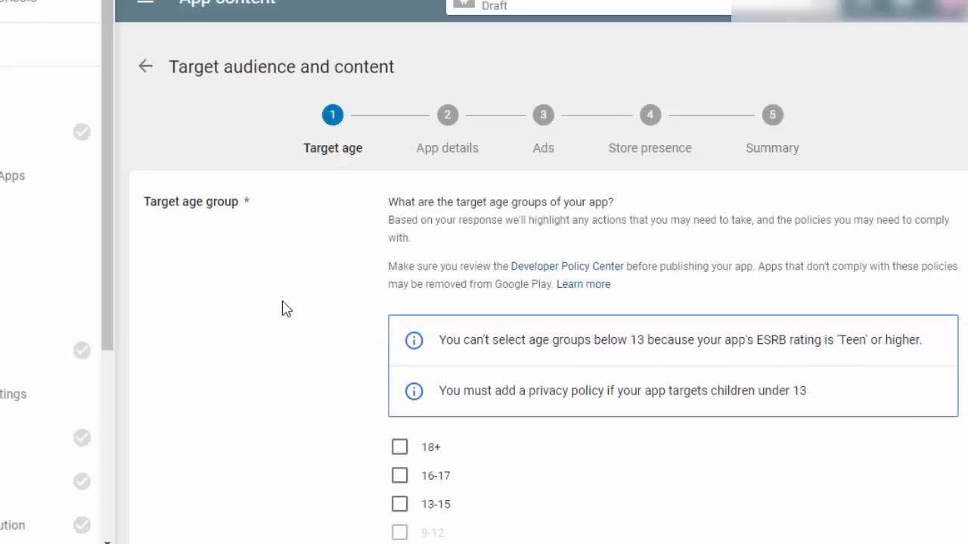
left_click_drag(517, 205, 571, 217)
scroll(373, 279, "down", 2)
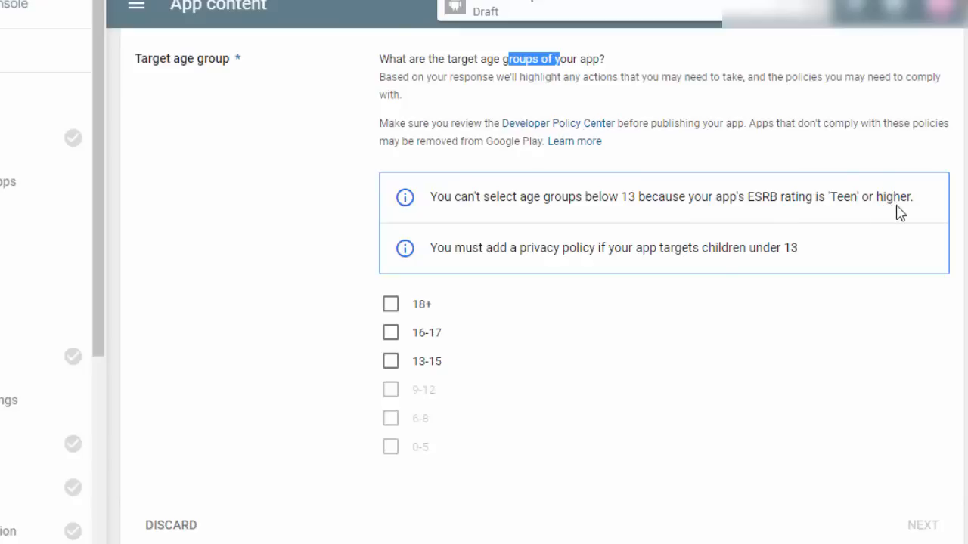
left_click_drag(409, 370, 467, 372)
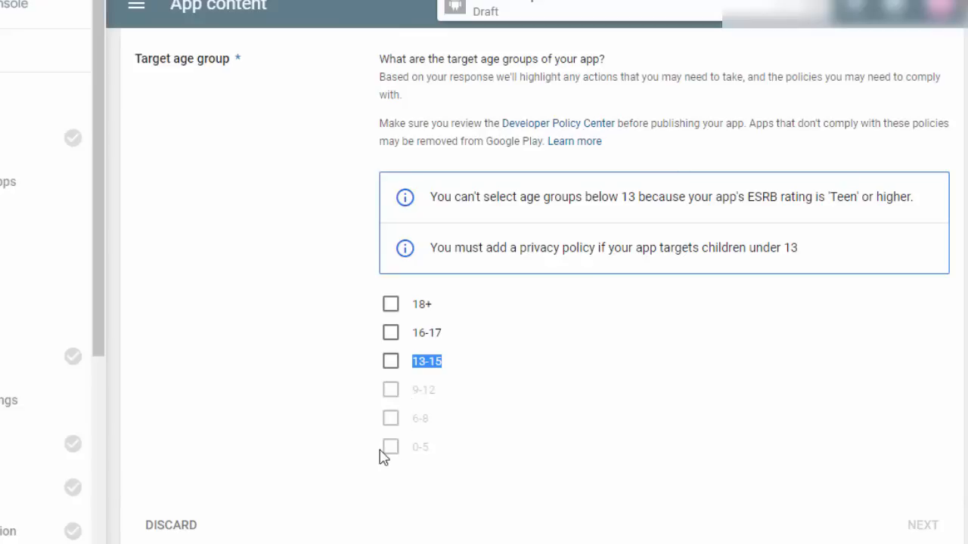
left_click_drag(517, 253, 592, 257)
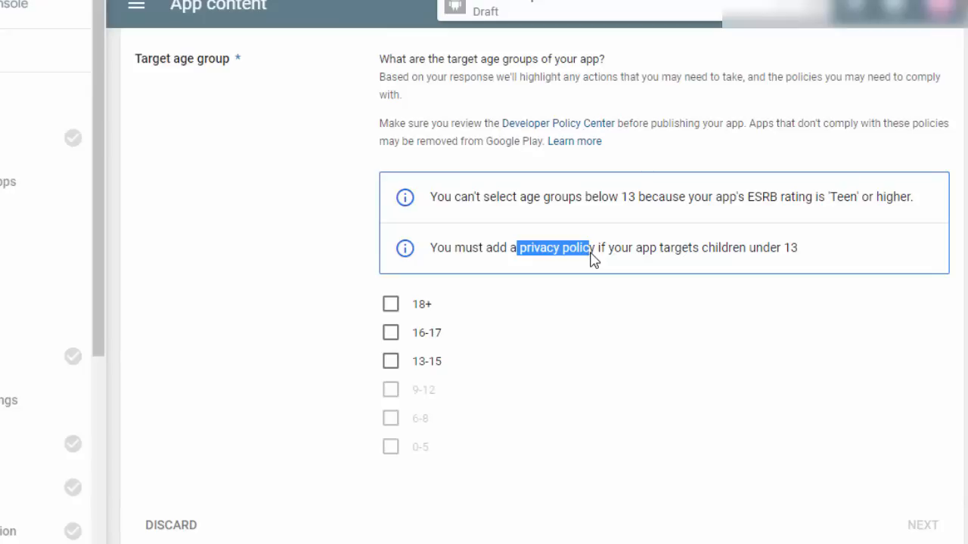
scroll(592, 260, "up", 2)
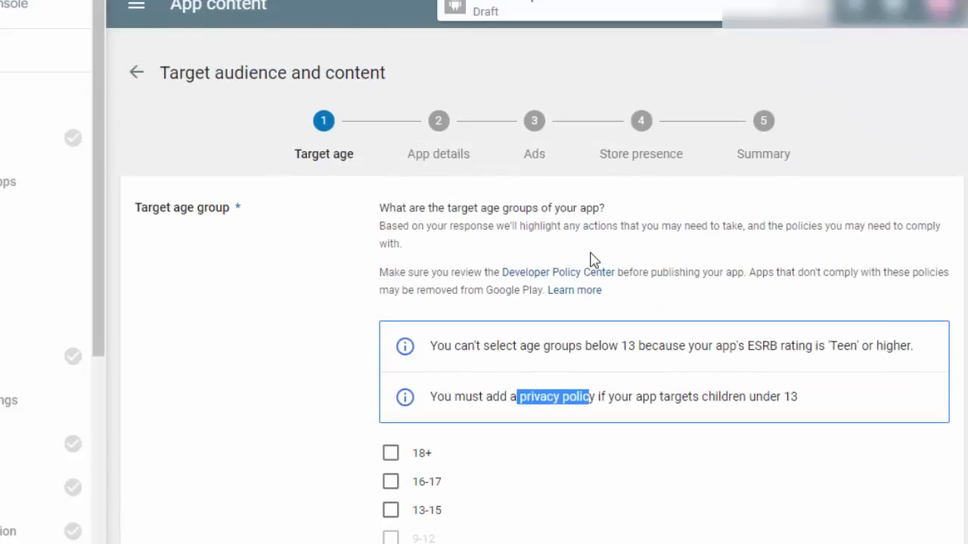
scroll(484, 272, "down", 2)
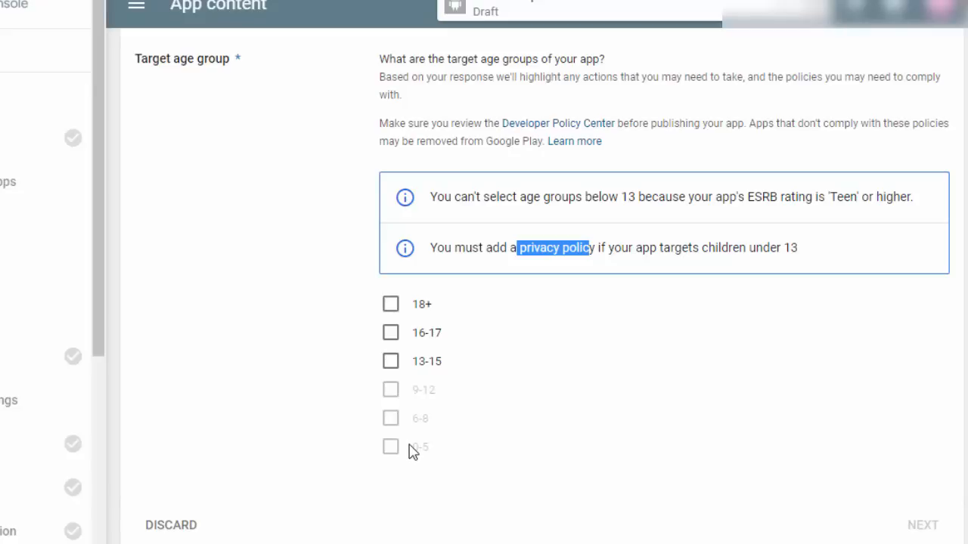
scroll(412, 448, "up", 2)
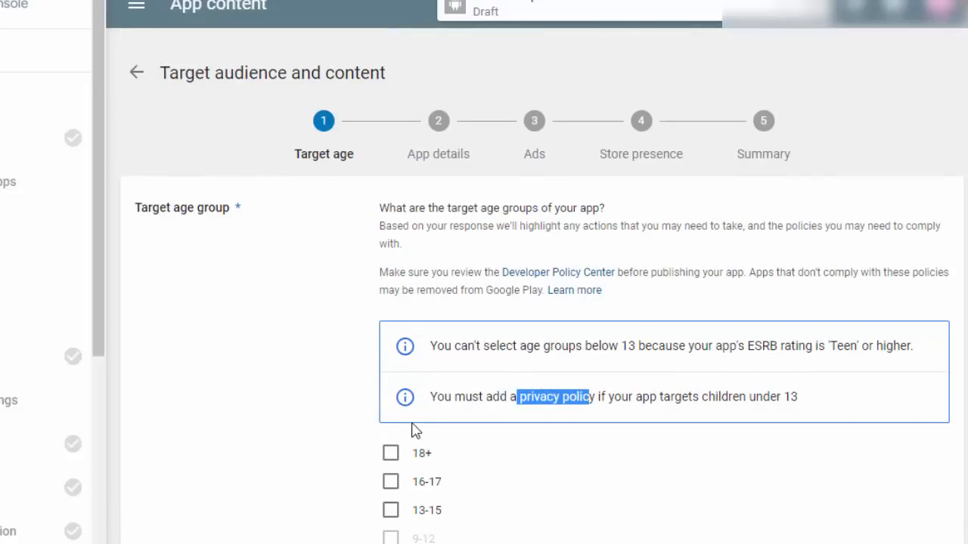
scroll(346, 365, "down", 2)
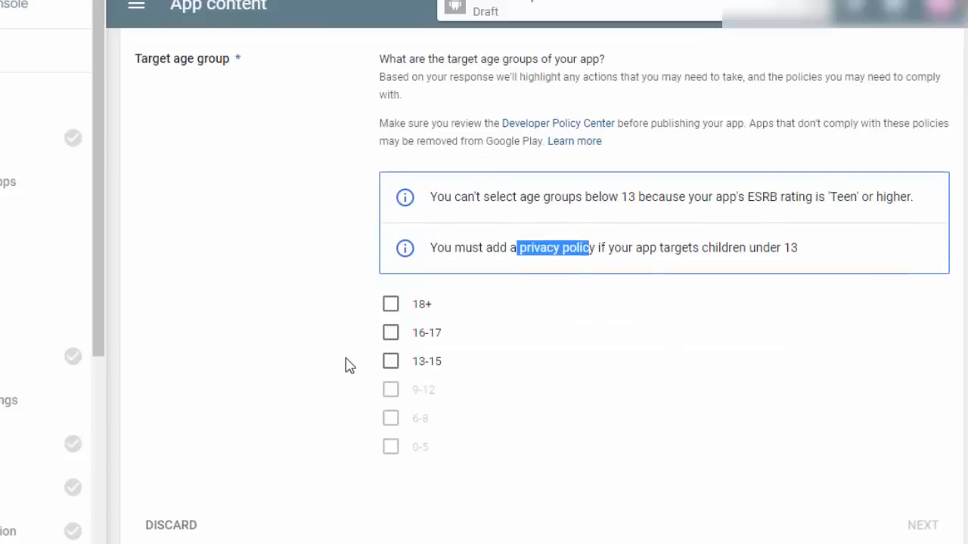
- Select 13-15, 16-17 and 18+ as the app's target age groups
left_click(391, 361)
left_click(391, 336)
left_click(390, 305)
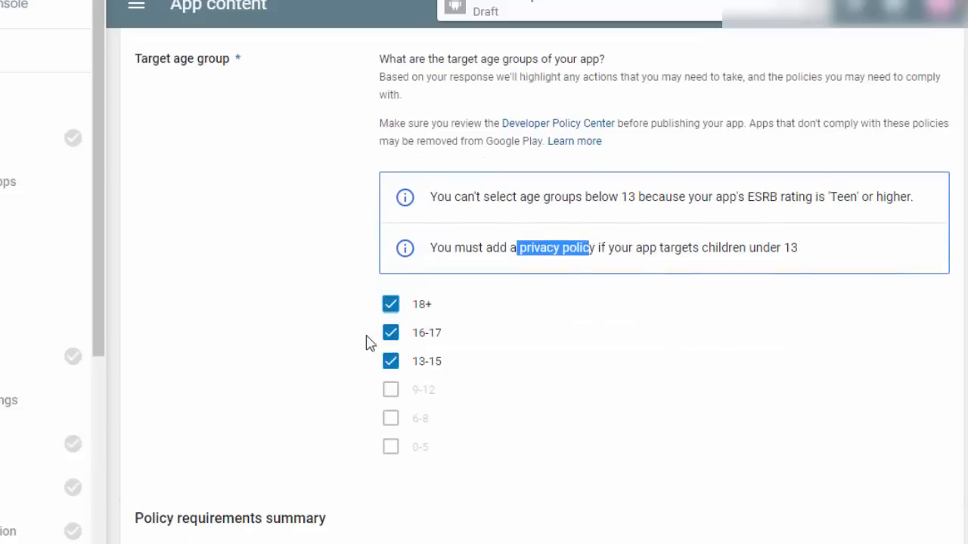
- Review the chosen target age groups together with the policy requirements summary
scroll(267, 389, "down", 4)
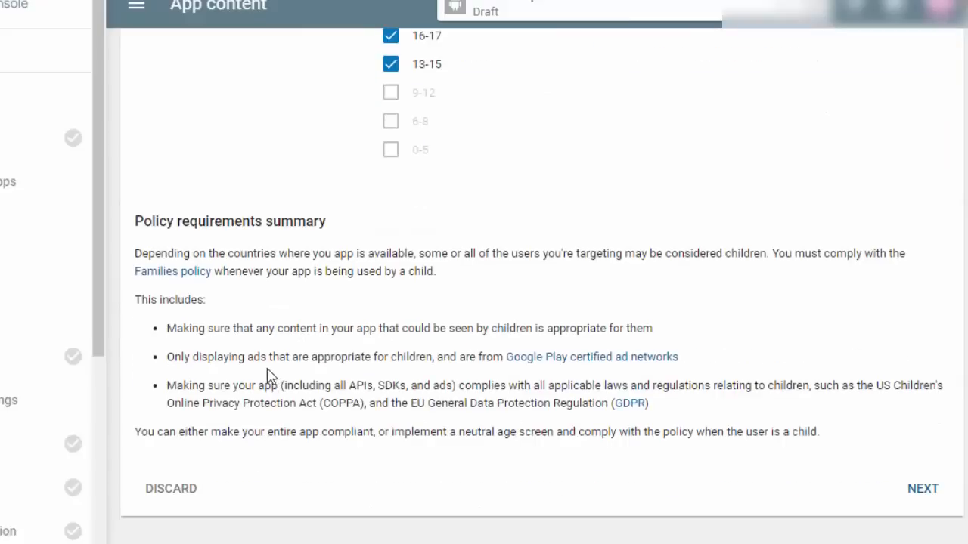
left_click(390, 68)
scroll(434, 342, "up", 2)
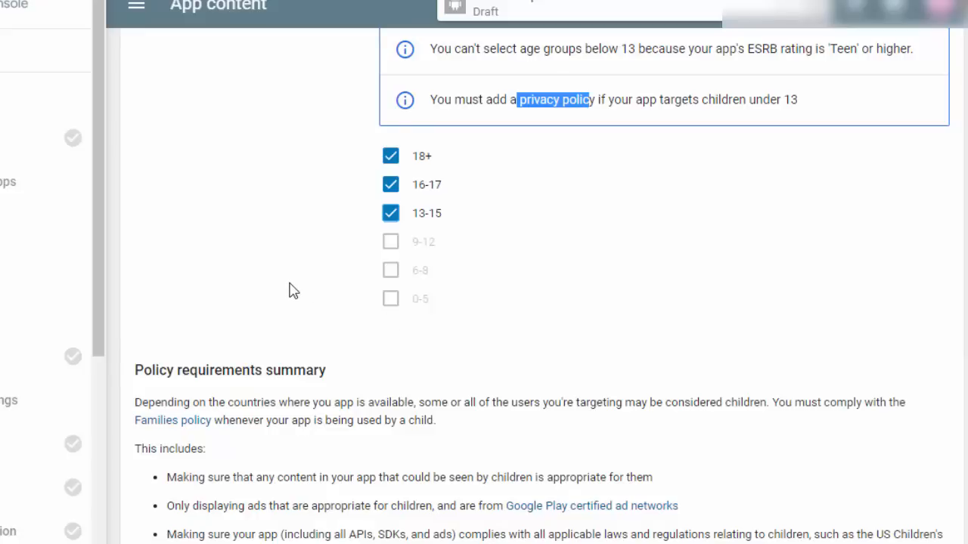
scroll(293, 292, "up", 2)
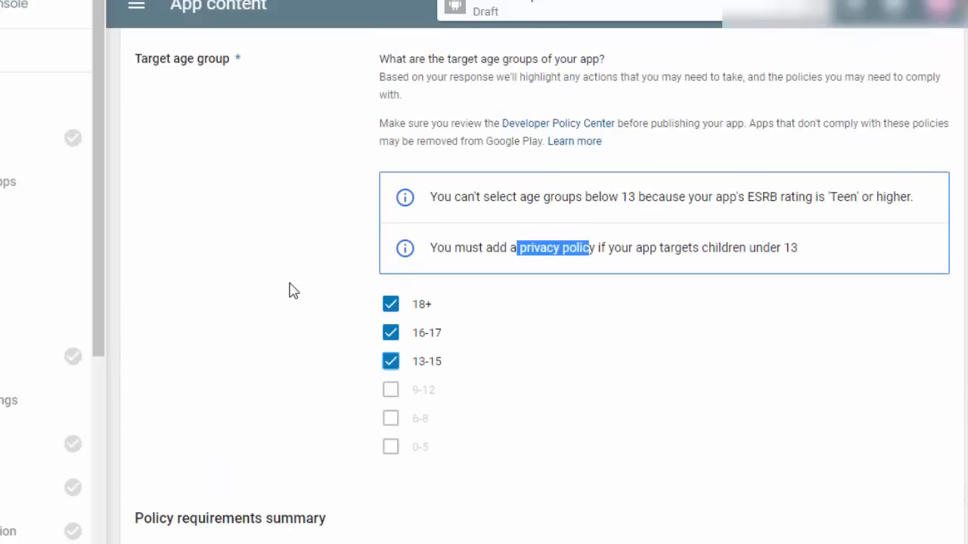
scroll(293, 291, "down", 2)
scroll(293, 292, "up", 4)
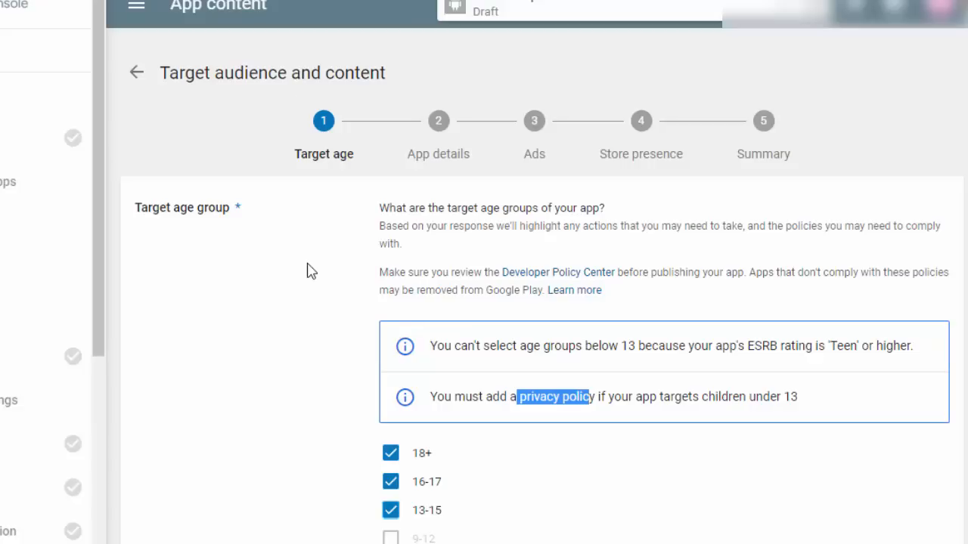
scroll(310, 271, "down", 4)
scroll(335, 287, "up", 2)
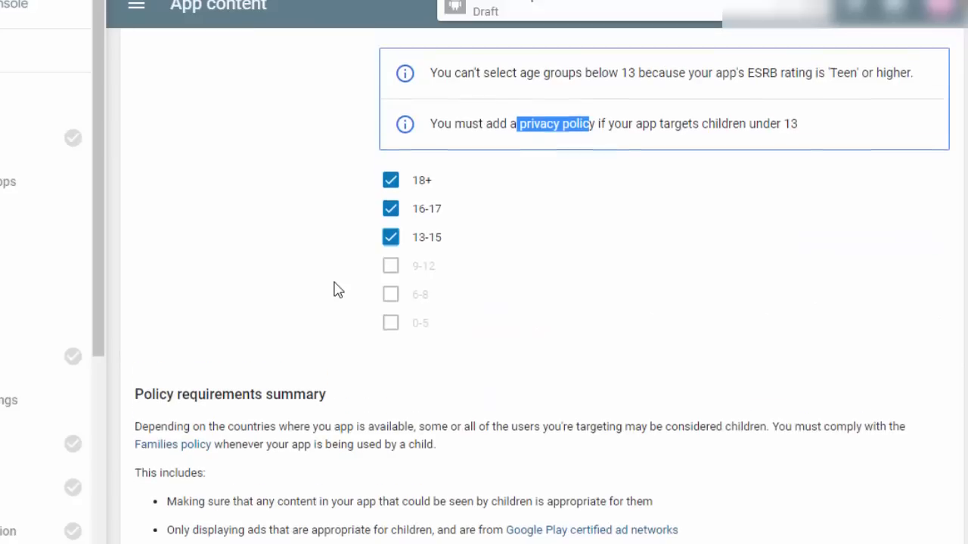
scroll(334, 287, "down", 5)
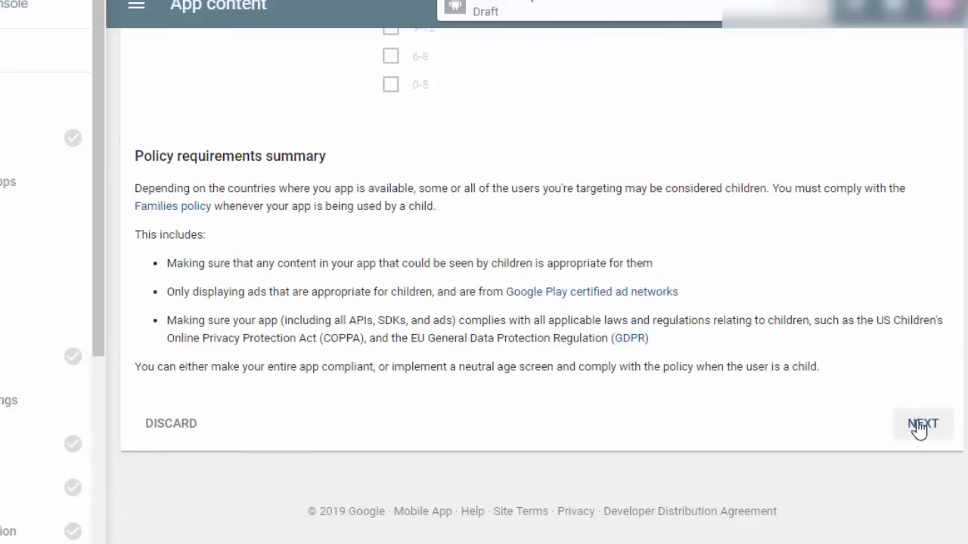
- Continue through the questionnaire to its Summary stage and submit the target audience declaration
left_click(918, 428)
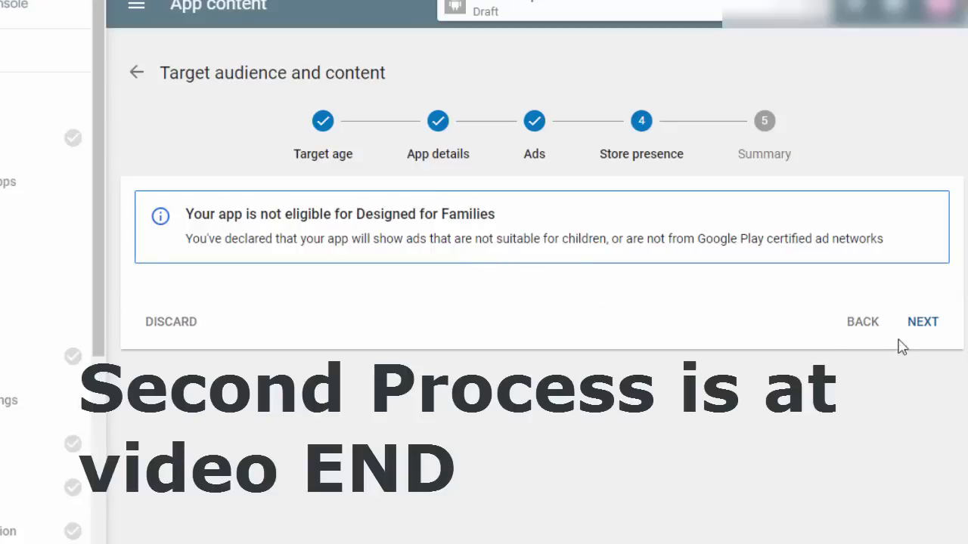
left_click(926, 326)
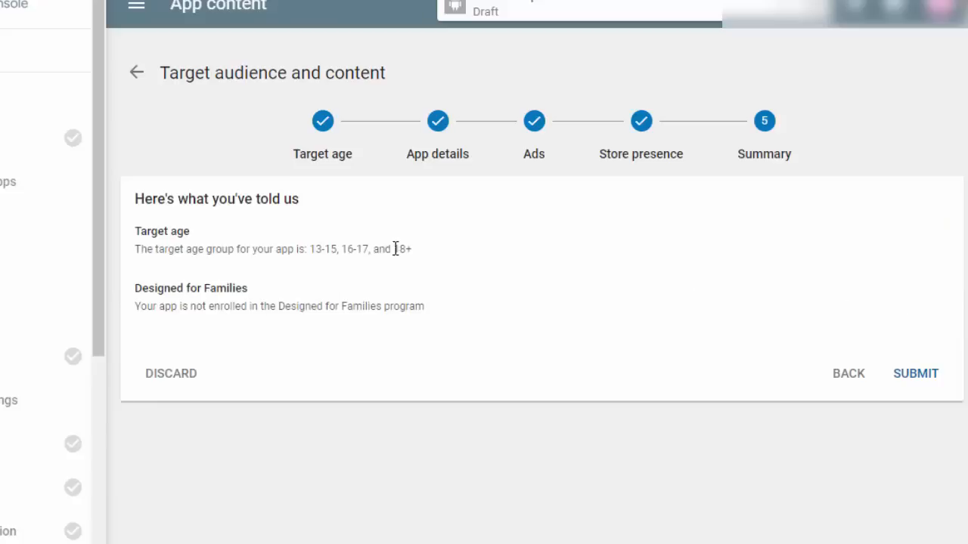
left_click(915, 381)
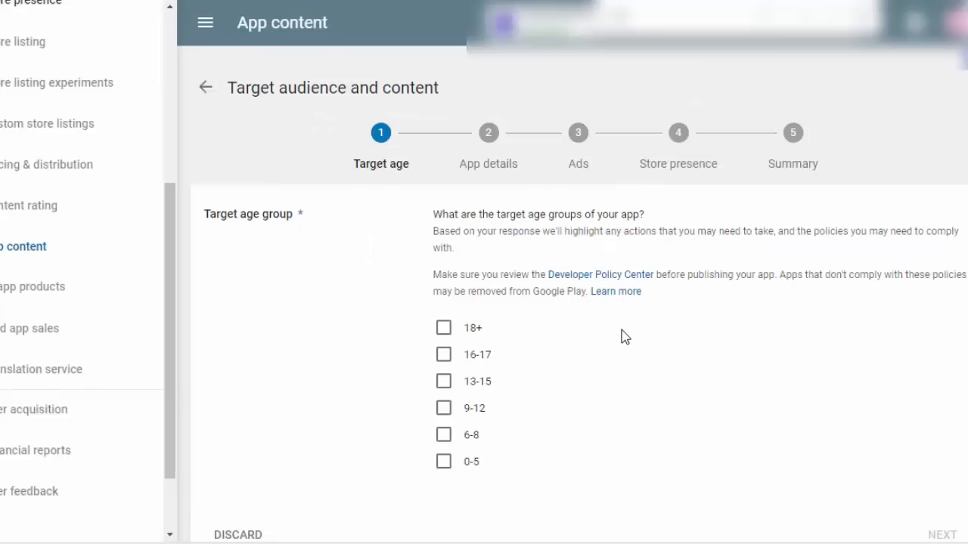
- Select all six target age groups, from 0-5 up to 18+, and continue to the App details stage
left_click(444, 330)
left_click(445, 354)
left_click(445, 381)
left_click(443, 408)
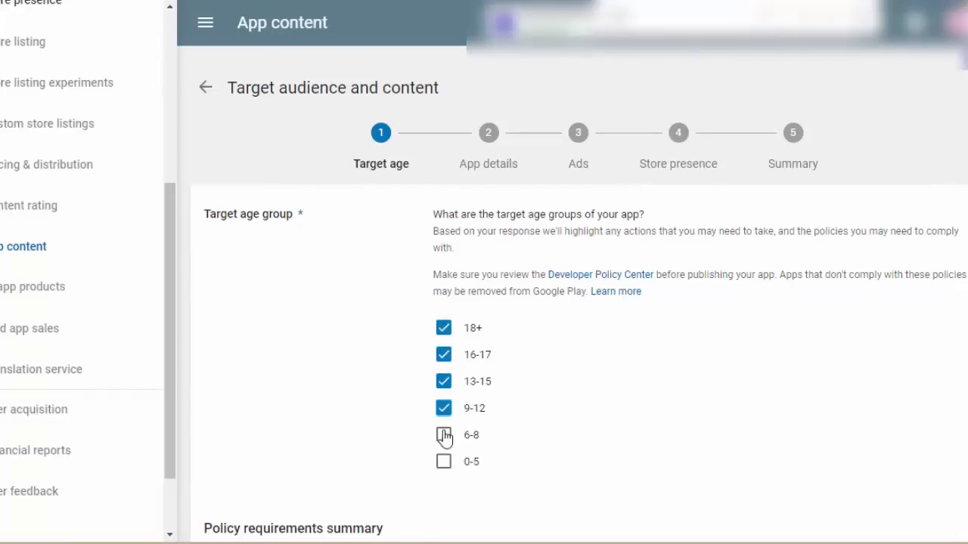
left_click(443, 435)
left_click(444, 461)
scroll(514, 363, "down", 5)
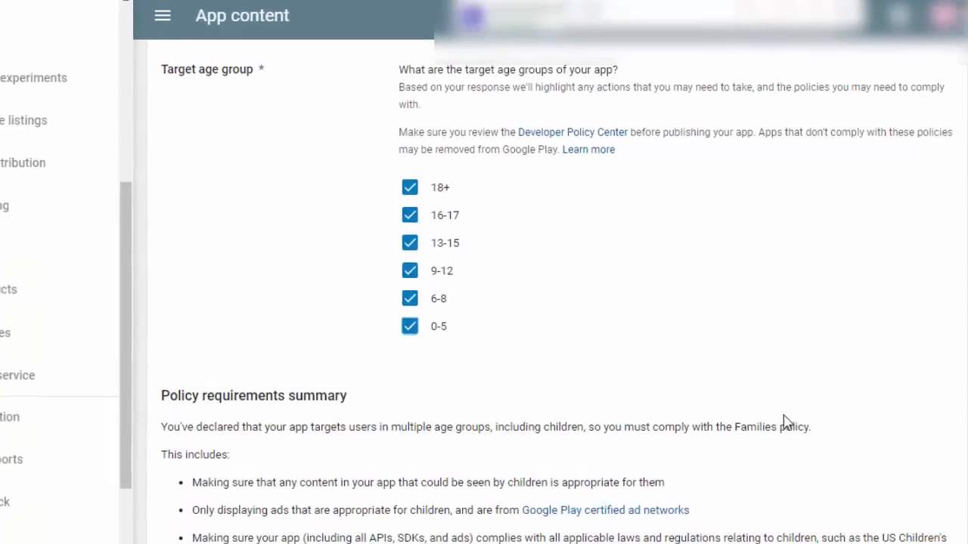
left_click(906, 446)
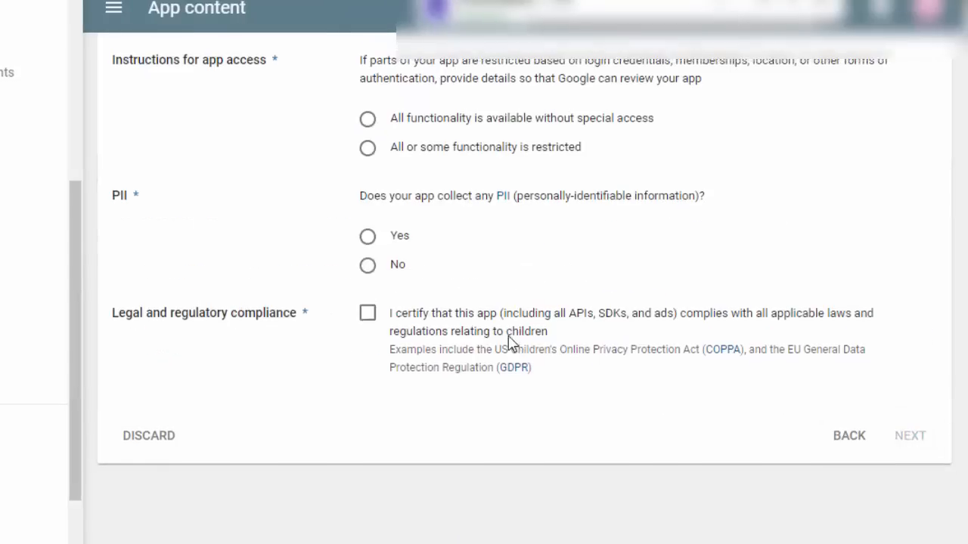
- Compare the two app access options and declare that all functionality is available without special access
scroll(504, 341, "up", 3)
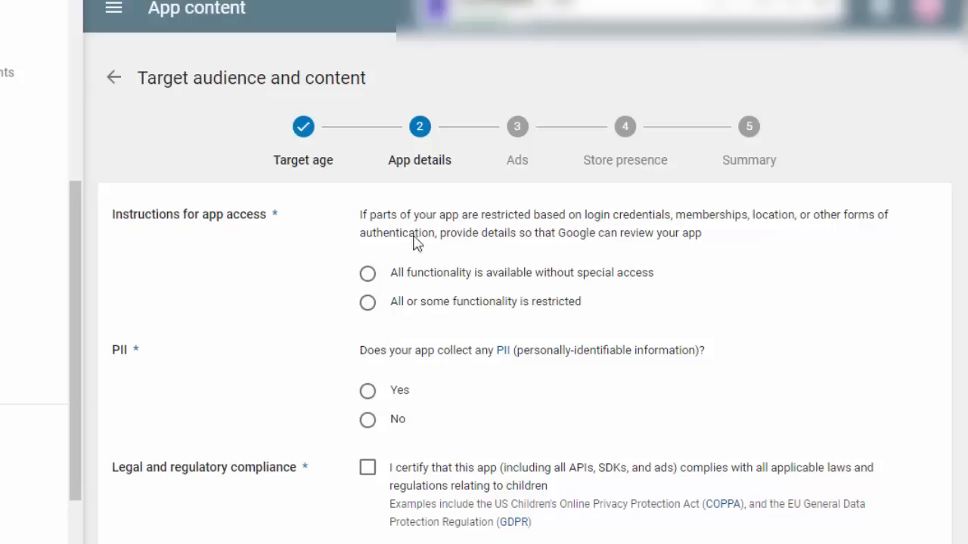
left_click(367, 273)
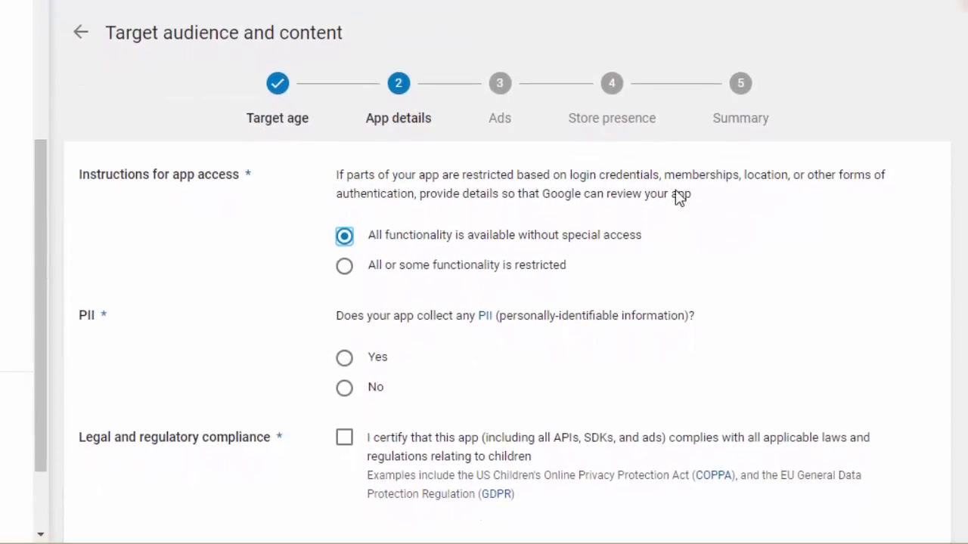
left_click(352, 269)
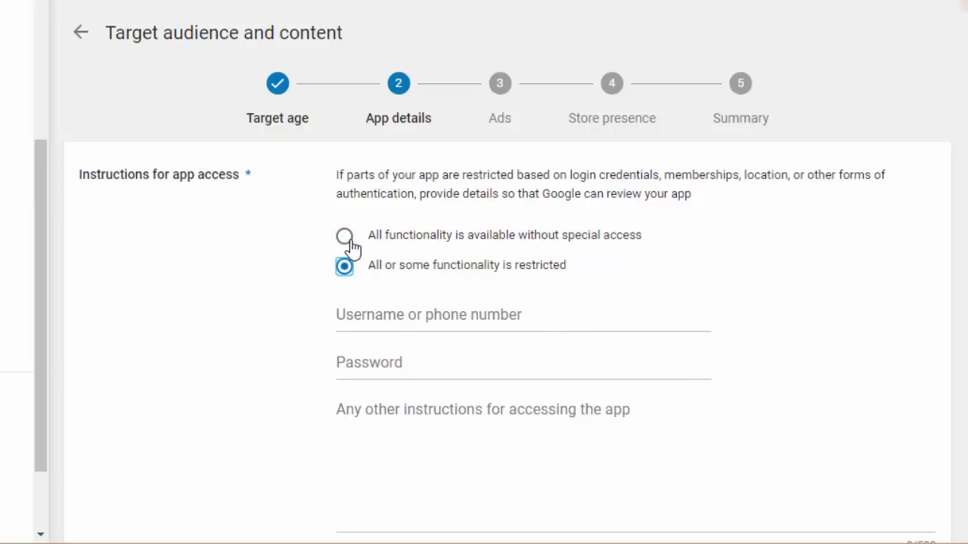
left_click(350, 246)
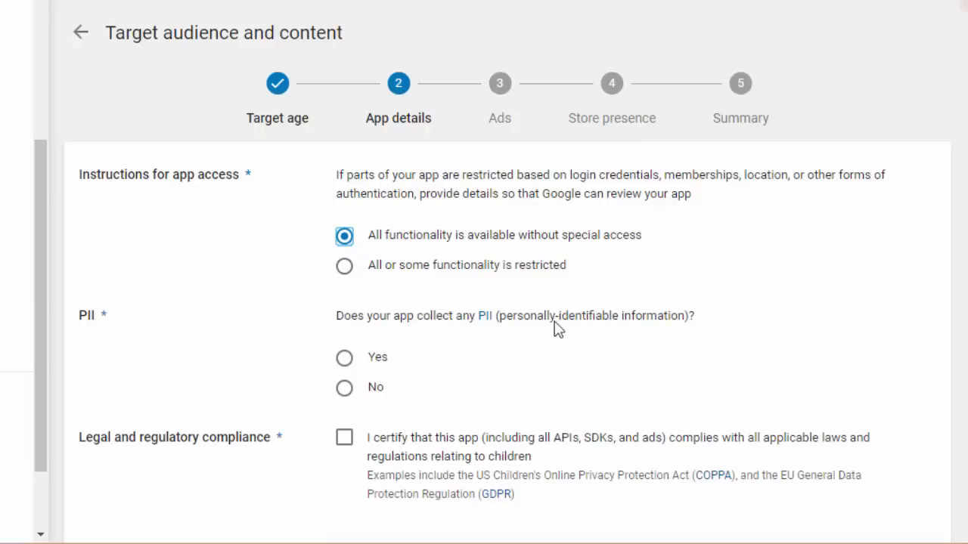
- Answer No to collecting PII, certify legal and regulatory compliance relating to children, and continue to the Ads stage
left_click(345, 389)
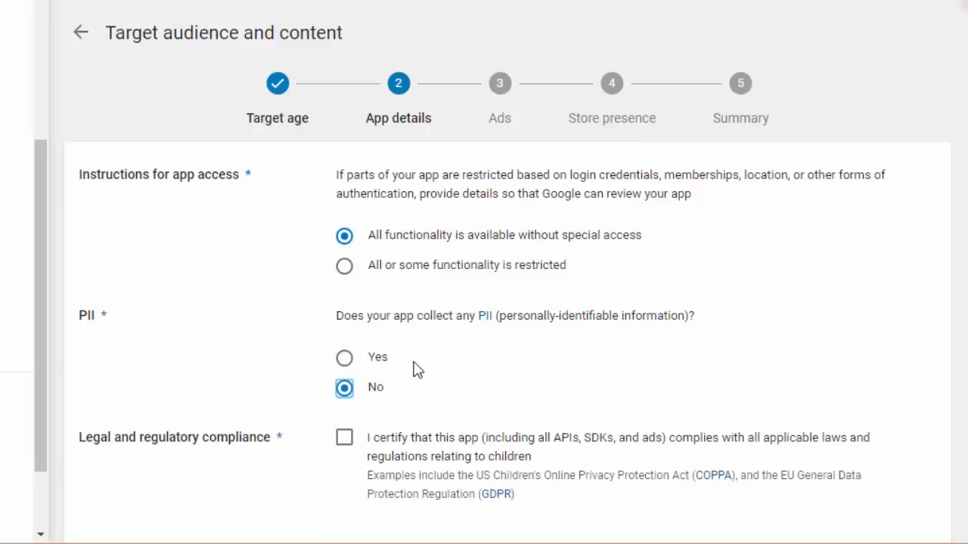
scroll(401, 348, "down", 2)
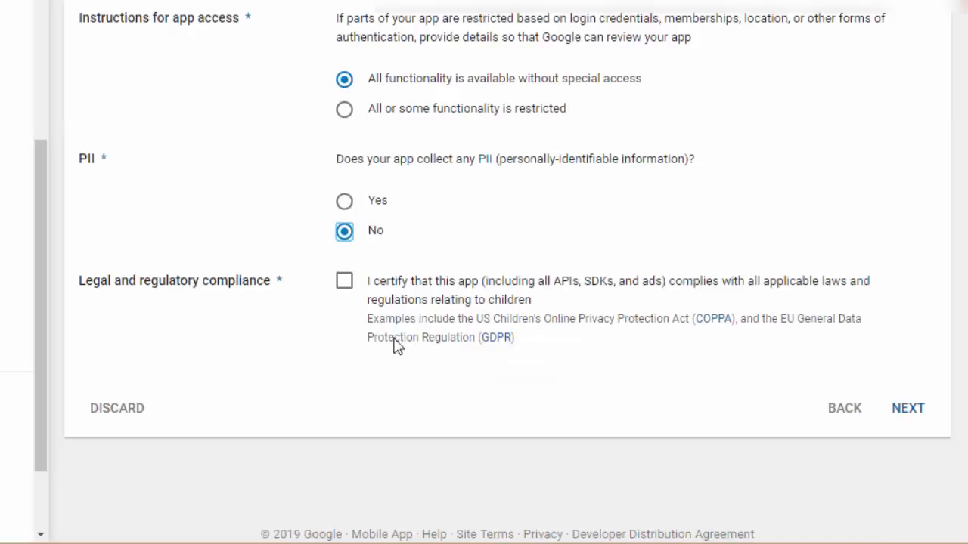
left_click(342, 292)
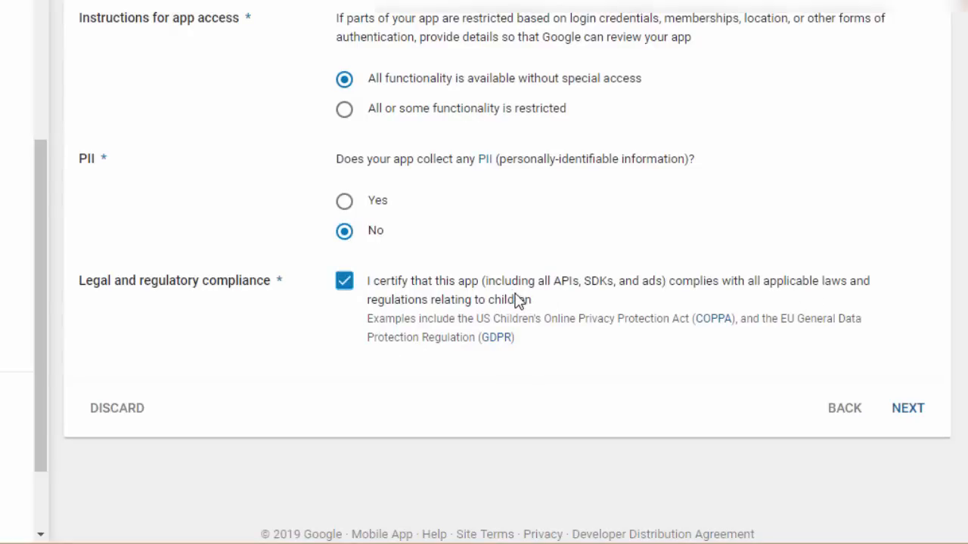
scroll(961, 459, "up", 2)
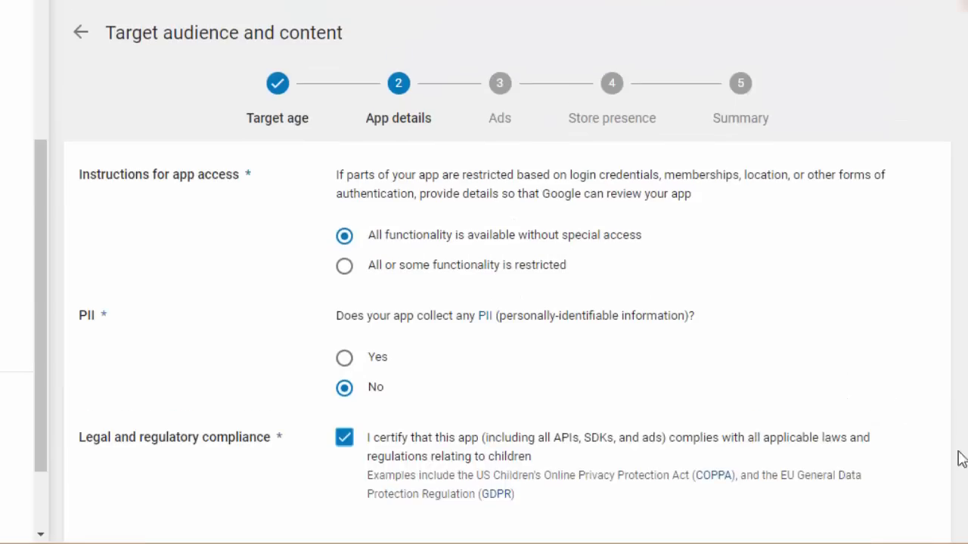
scroll(937, 453, "down", 3)
left_click(904, 410)
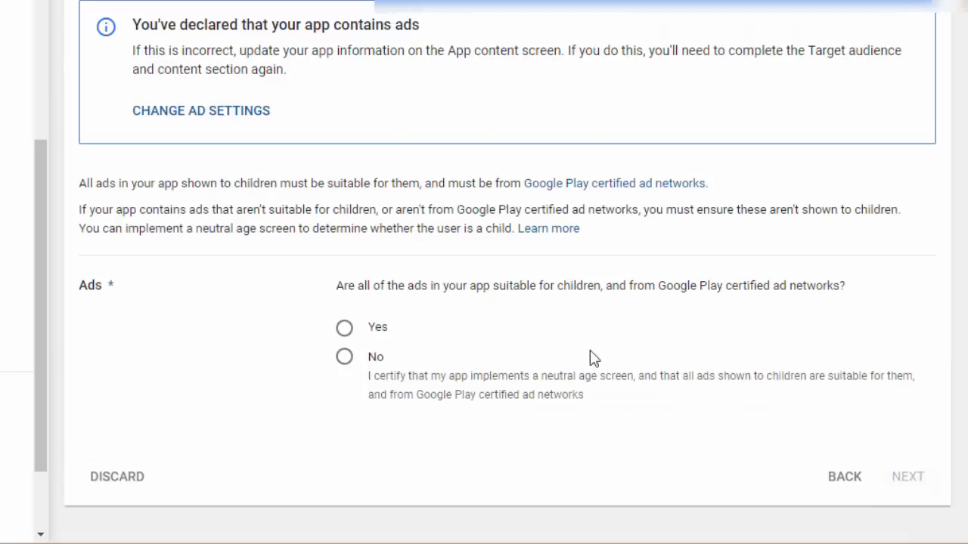
- Declare that all ads are suitable for children and from Google Play certified ad networks, and continue to Store presence
scroll(447, 316, "up", 2)
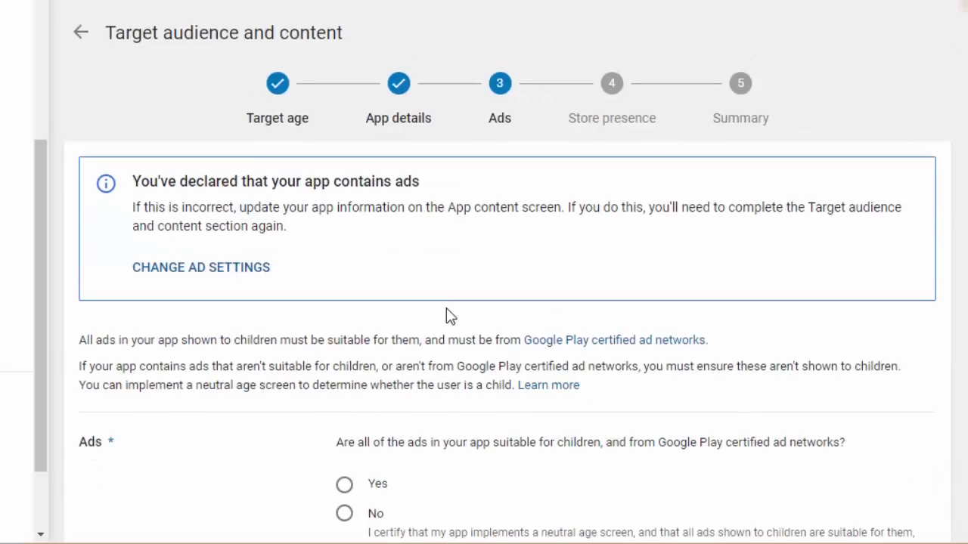
scroll(430, 296, "down", 2)
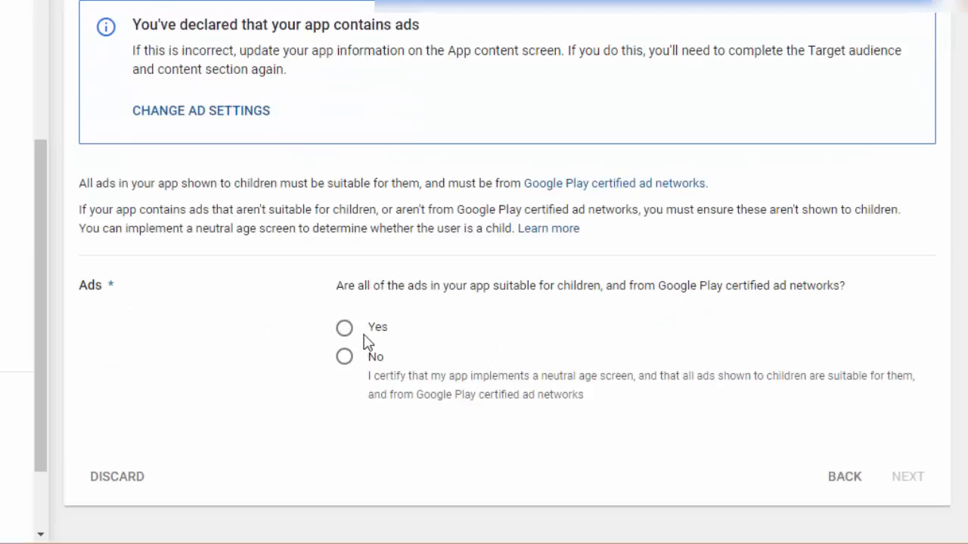
left_click(345, 328)
left_click(906, 477)
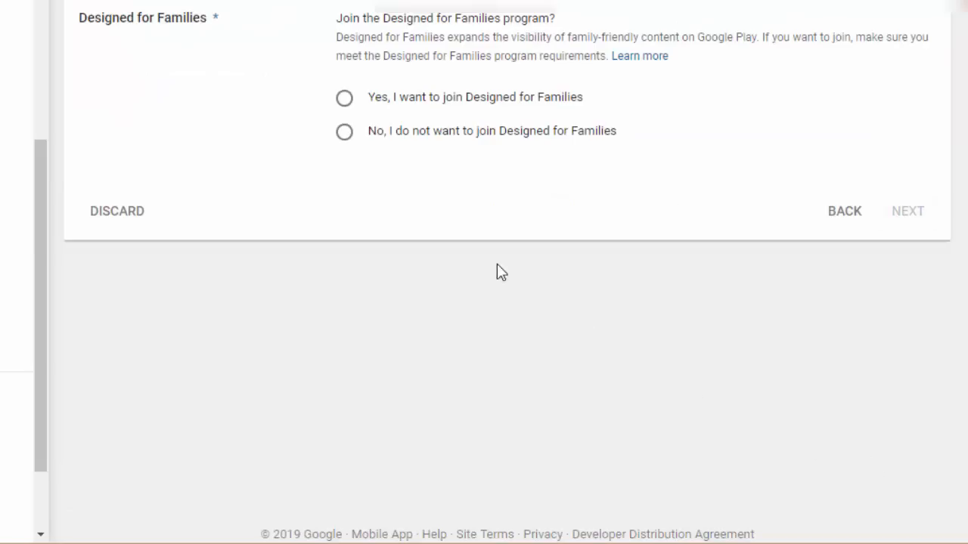
- Opt in to the Designed for Families program and choose Creativity as the app's category
scroll(499, 271, "up", 2)
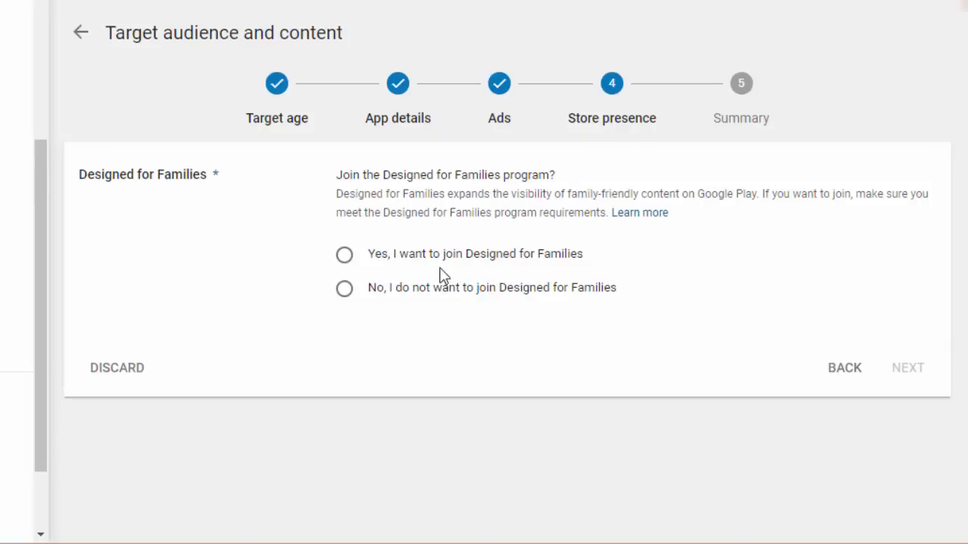
left_click(344, 260)
left_click(436, 388)
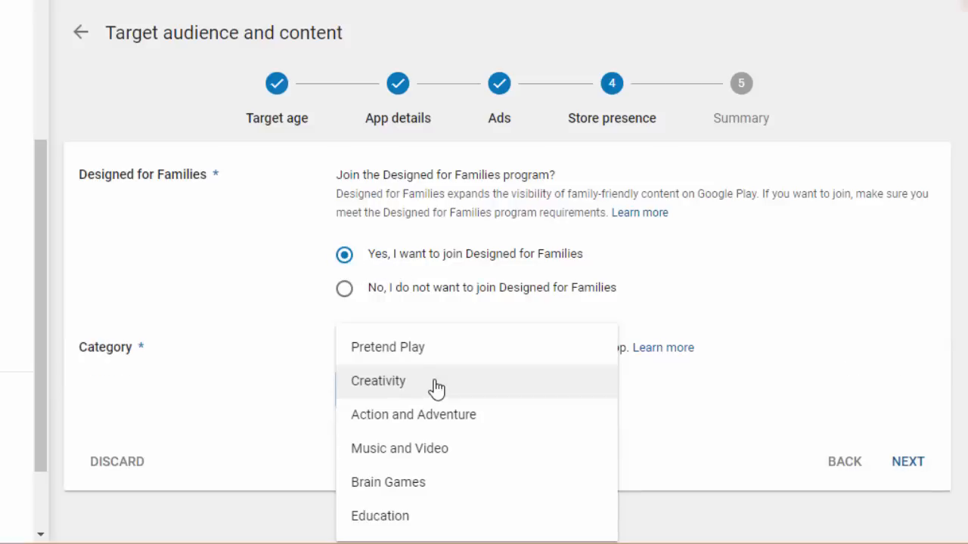
left_click(412, 382)
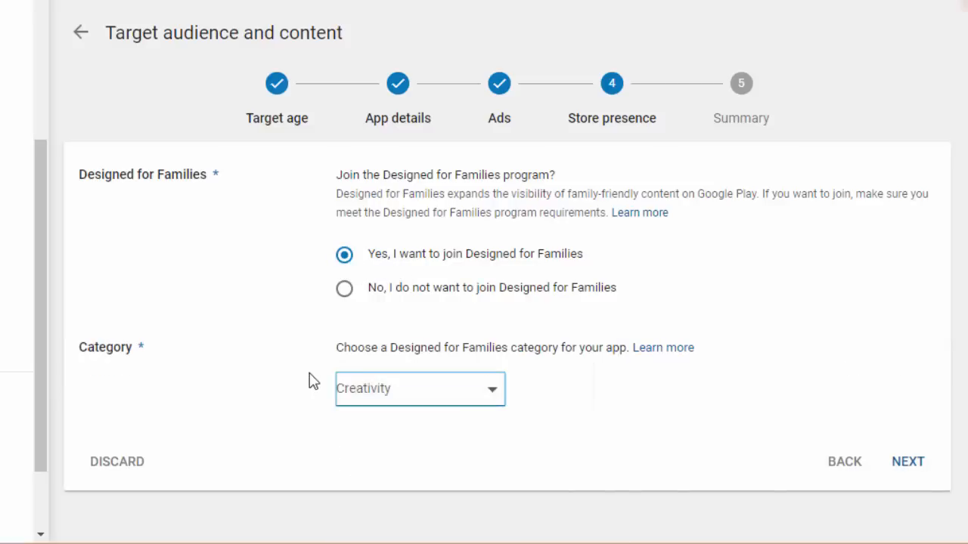
scroll(295, 378, "down", 2)
left_click(253, 293)
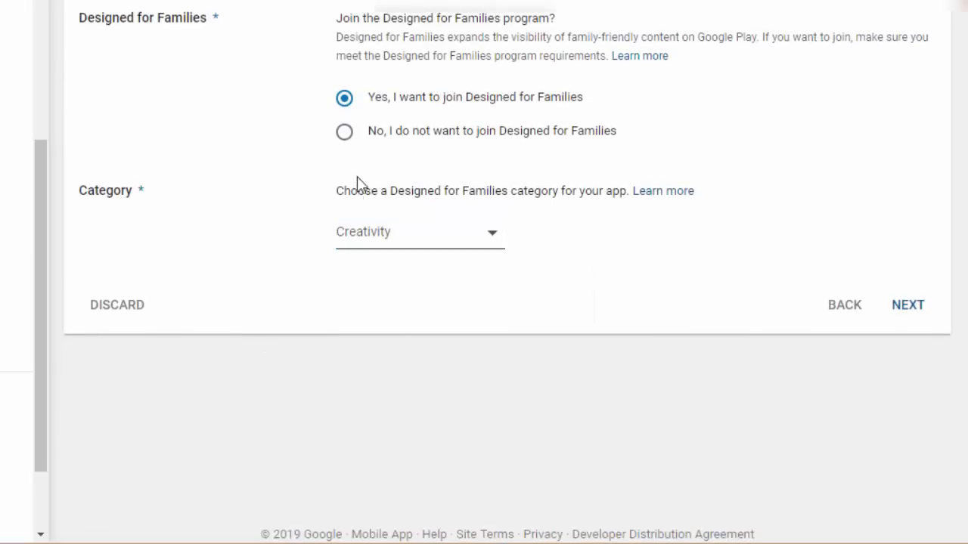
- Switch the Designed for Families answer to No and back to Yes while rereading the program description
left_click(344, 134)
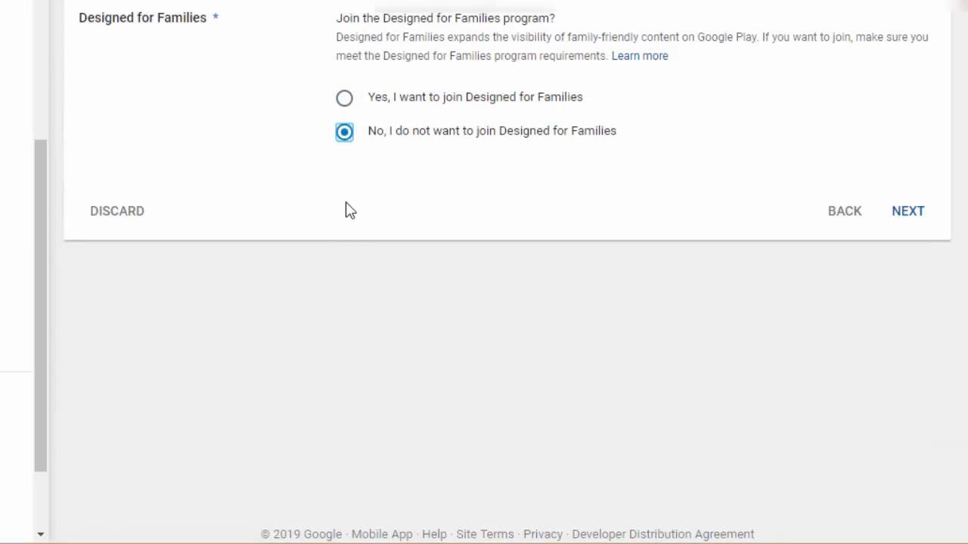
scroll(320, 214, "up", 2)
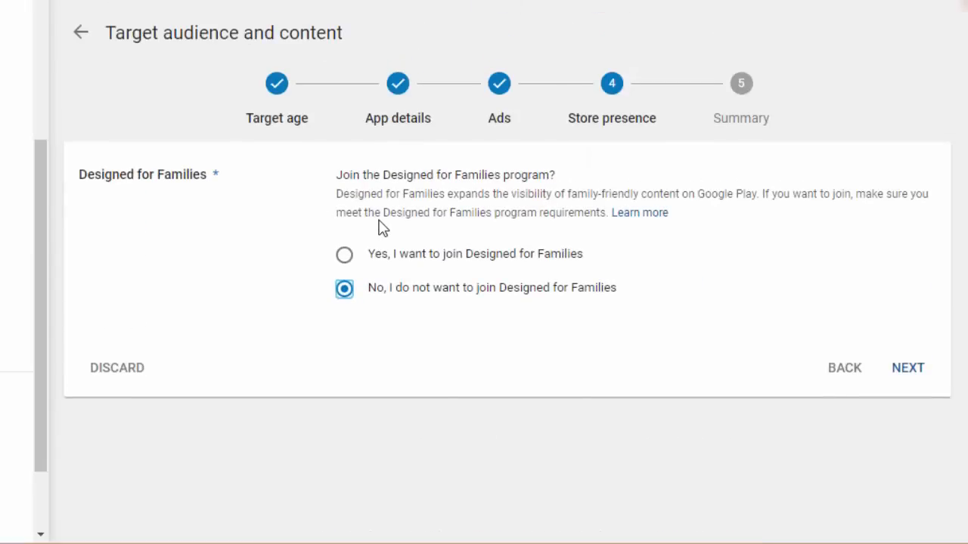
left_click(357, 256)
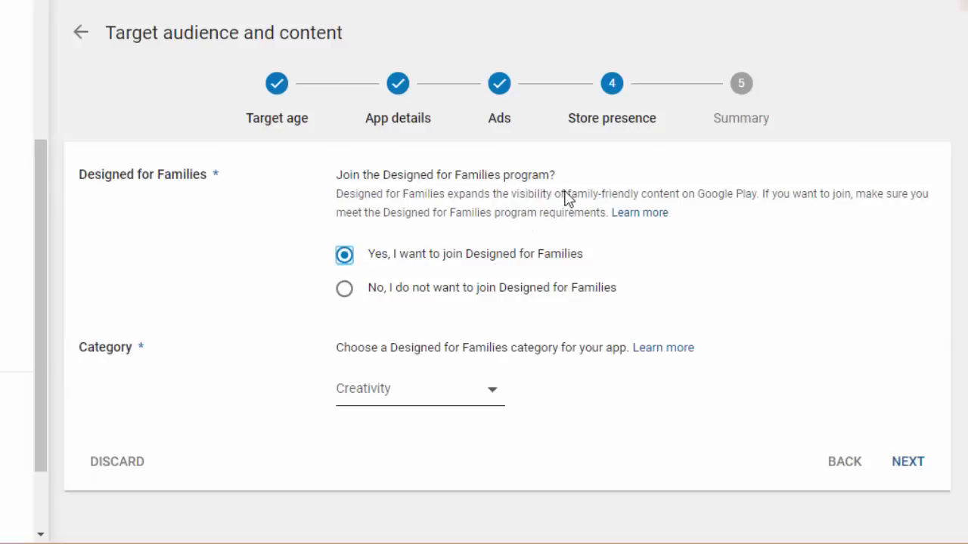
left_click_drag(561, 196, 689, 208)
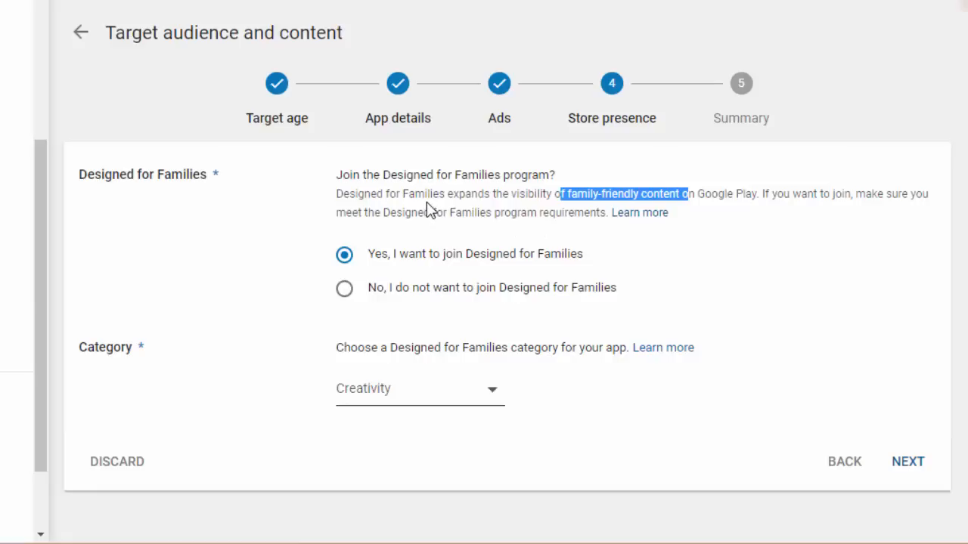
left_click_drag(425, 196, 522, 198)
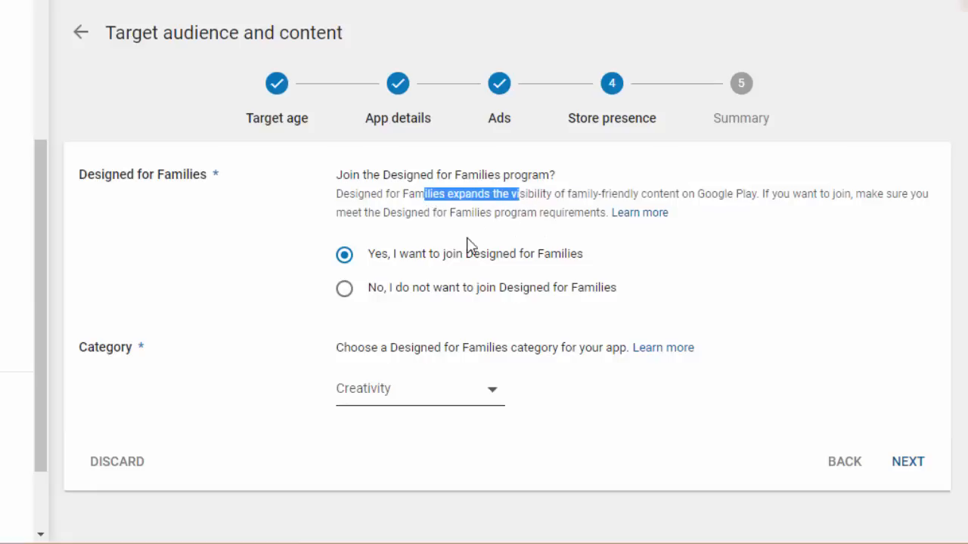
left_click(425, 257)
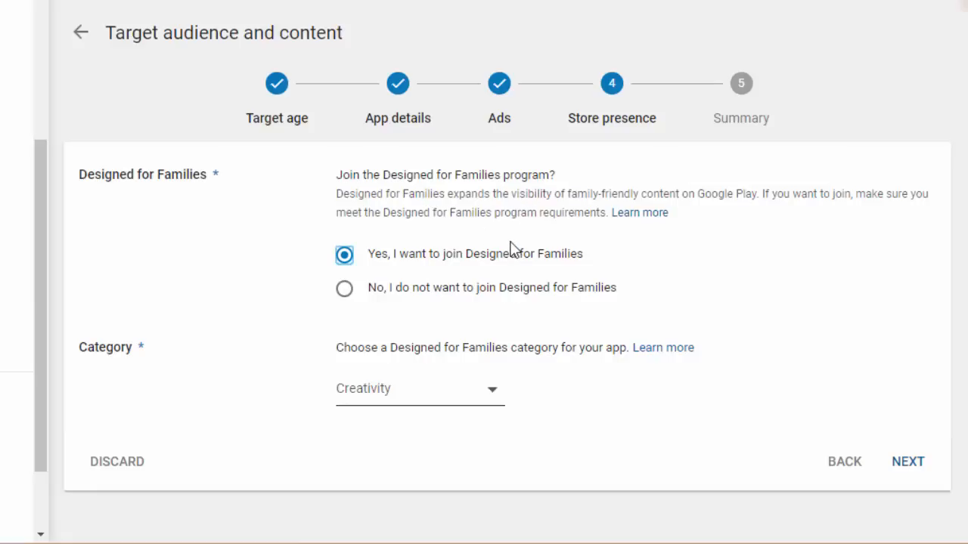
- Continue to the Summary stage and submit the declaration with all age groups and the Designed for Families request
left_click(908, 471)
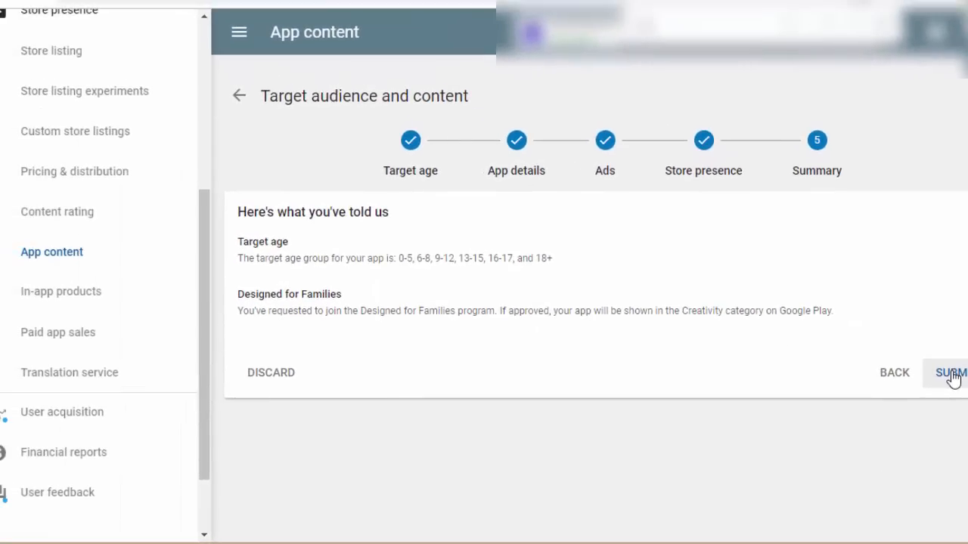
left_click(952, 374)
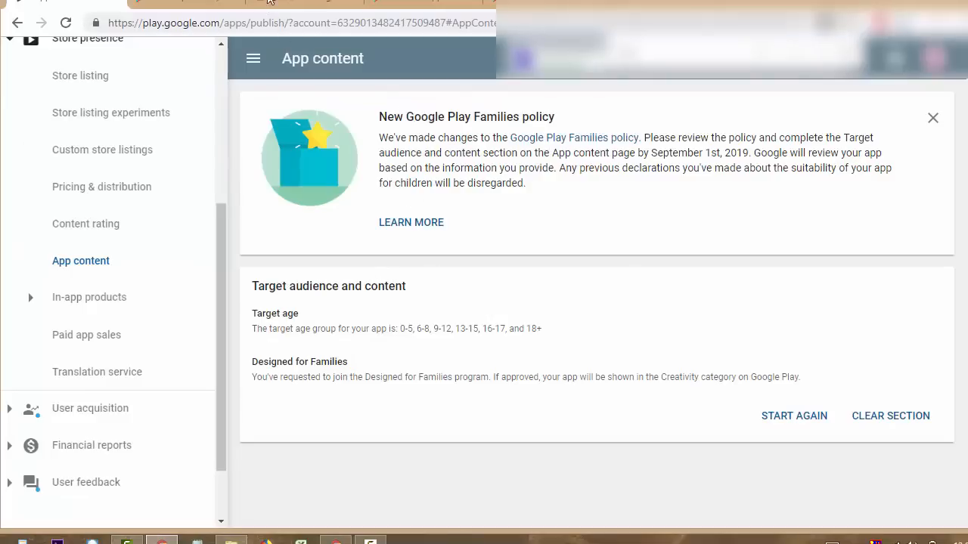
- Switch to the Teaching Guru channel on YouTube and browse its uploaded videos
left_click(291, 4)
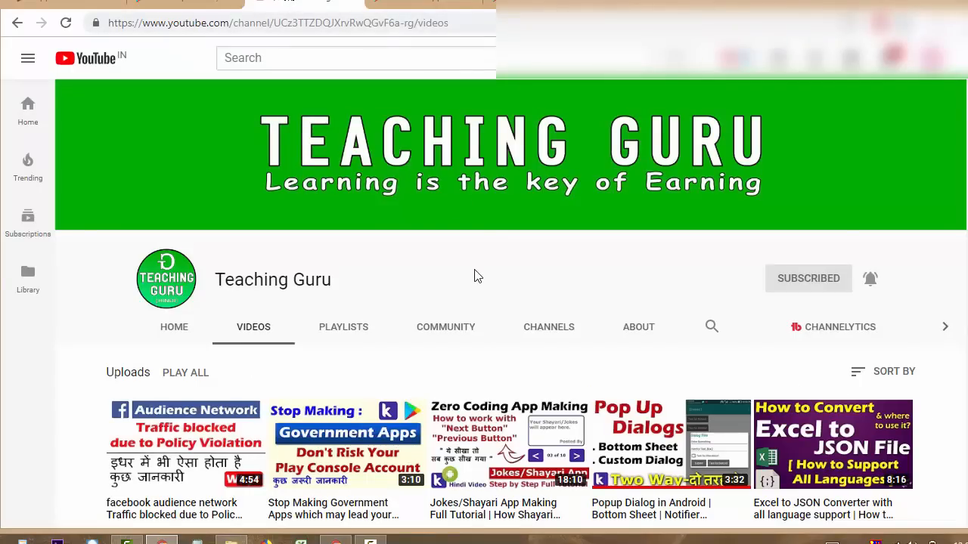
scroll(474, 277, "down", 2)
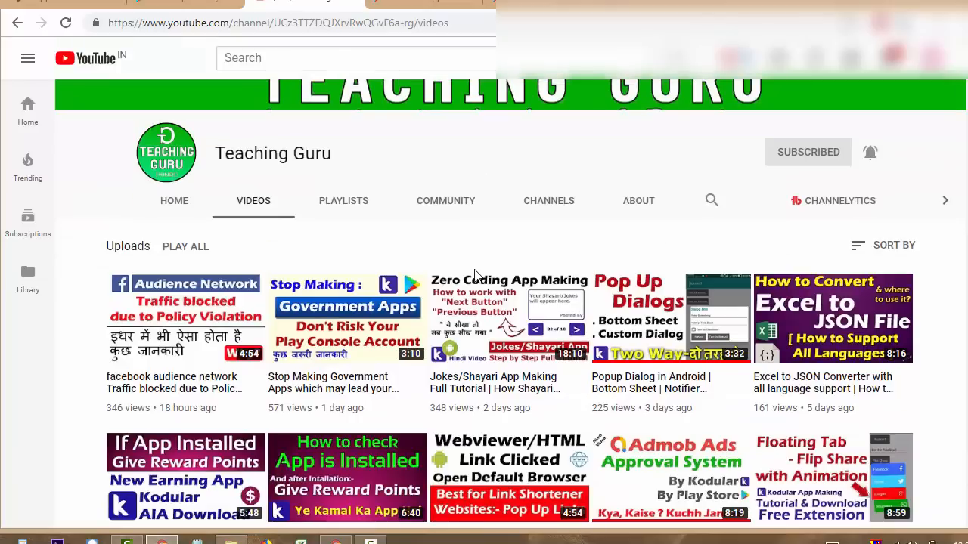
scroll(468, 272, "up", 2)
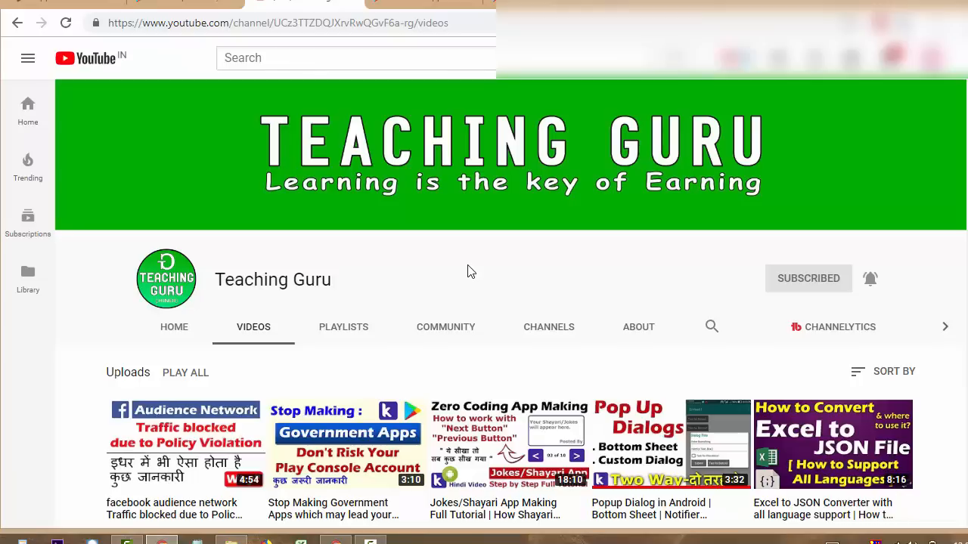
scroll(468, 272, "down", 3)
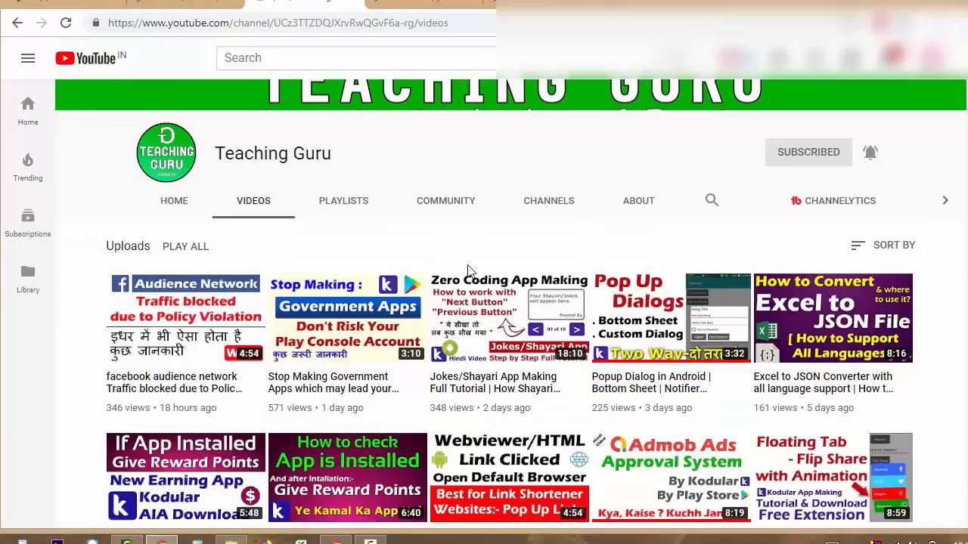
scroll(467, 272, "up", 3)
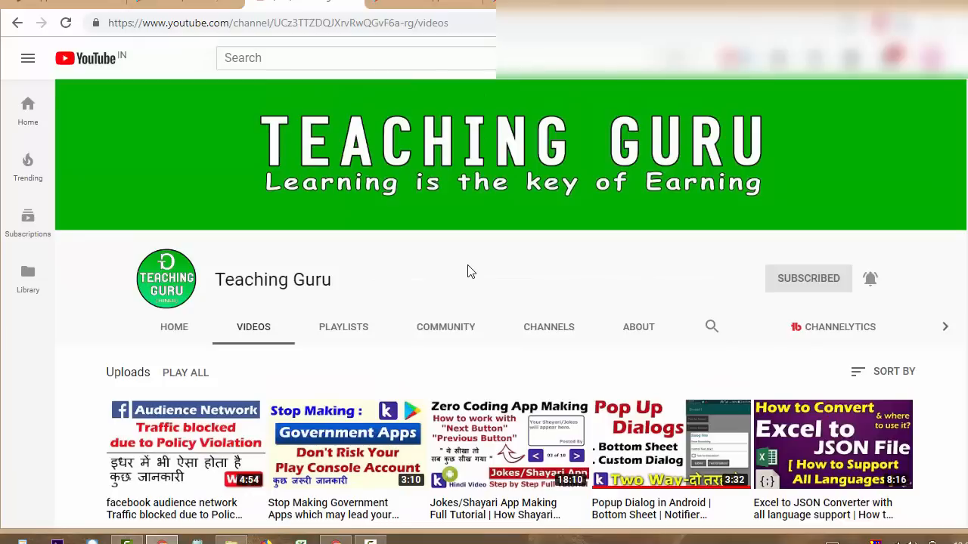
scroll(467, 272, "down", 4)
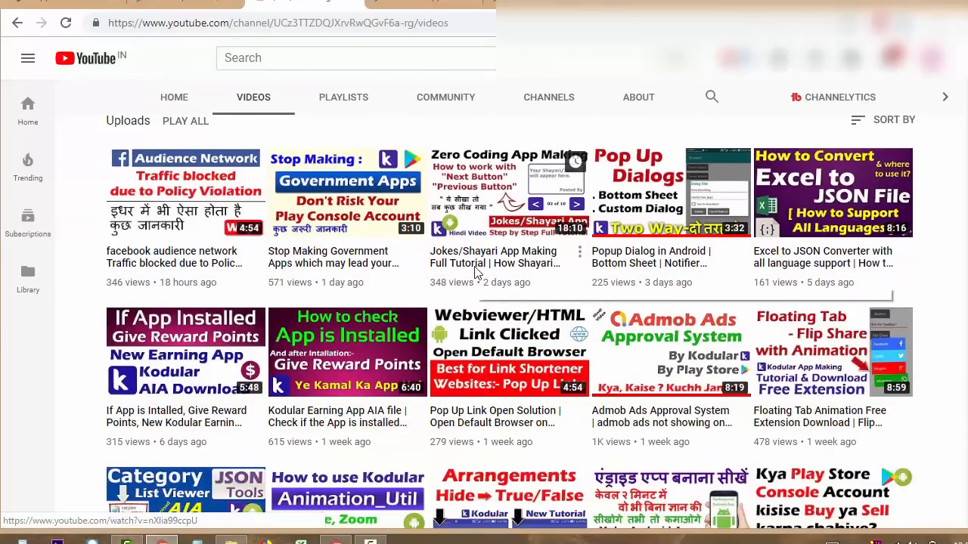